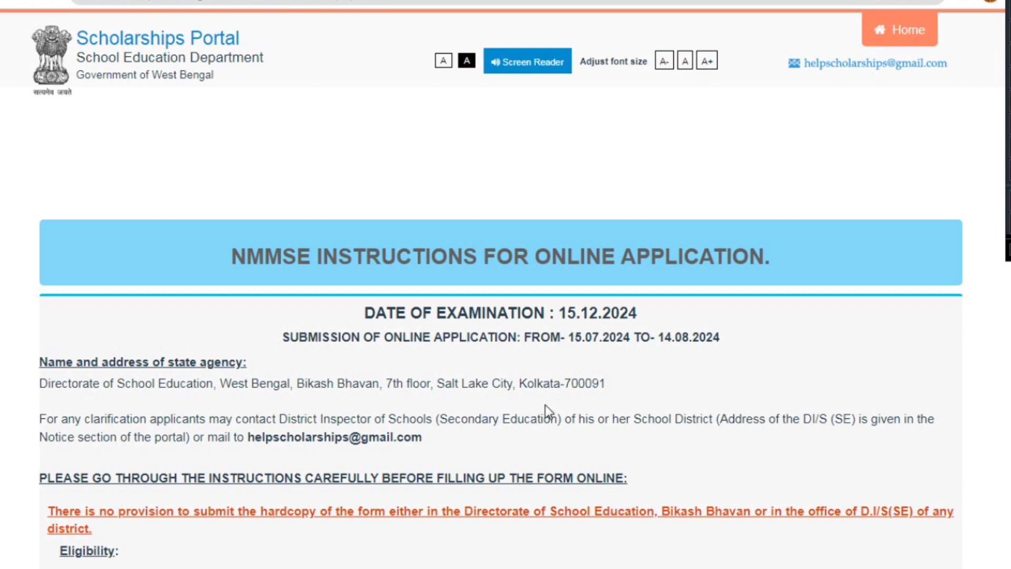
Outline the Download Instruction and Proceed to Registration options at the end of the NMMSE instructions.
scroll(545, 404, "down", 20)
scroll(567, 410, "down", 15)
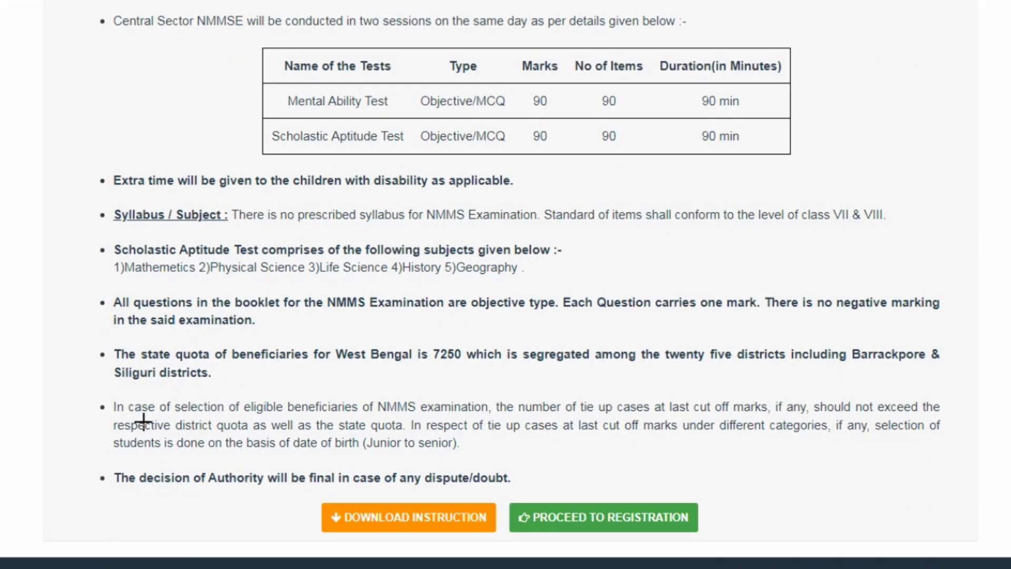
left_click_drag(143, 421, 778, 568)
key("Escape")
mouse_move(143, 421)
left_mouse_down()
mouse_move(582, 564)
mouse_move(778, 568)
left_mouse_up()
left_click_drag(586, 239, 547, 300)
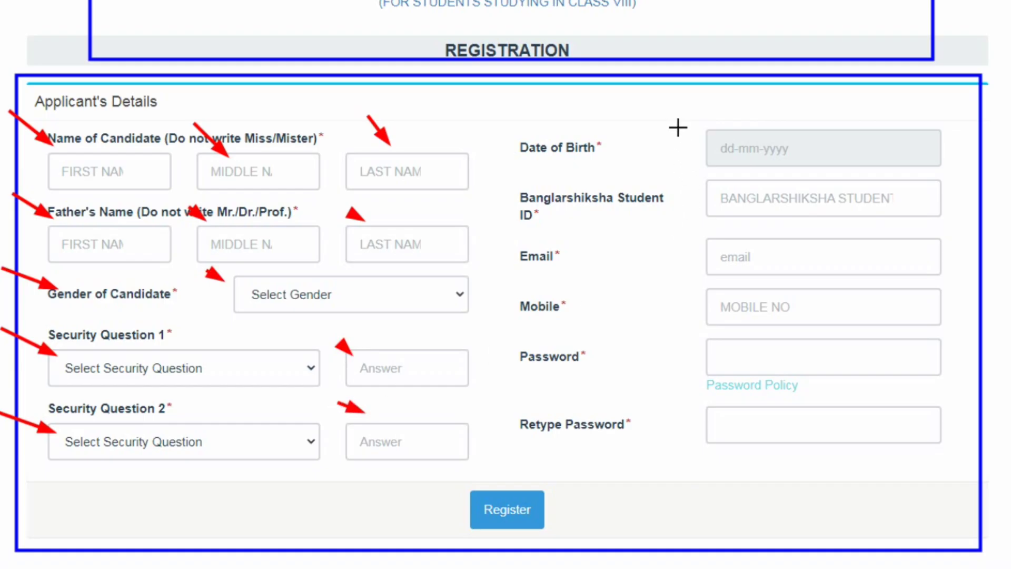
mouse_move(672, 115)
left_mouse_down()
mouse_move(703, 150)
mouse_move(693, 194)
left_mouse_up()
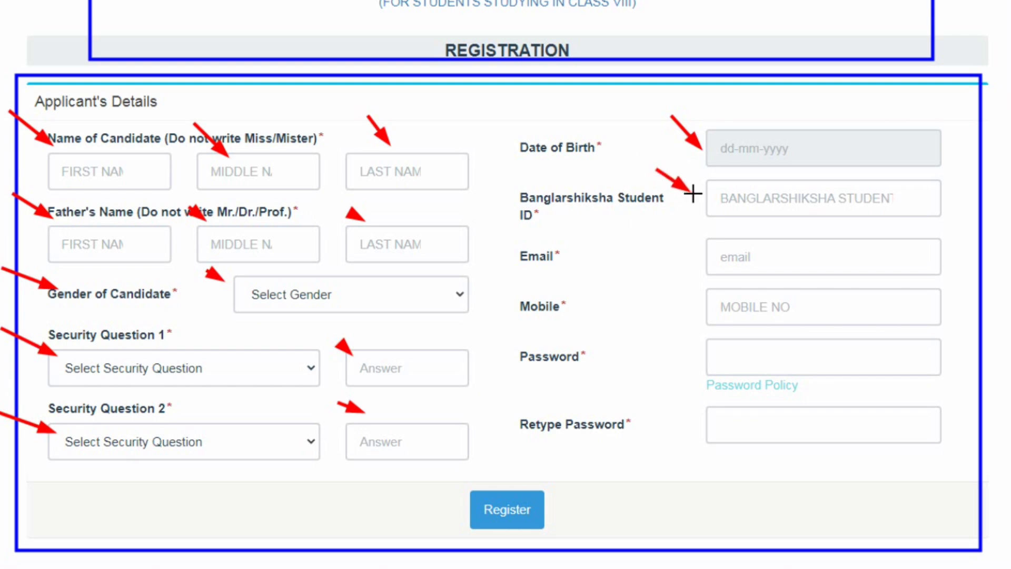
left_click_drag(669, 232, 713, 256)
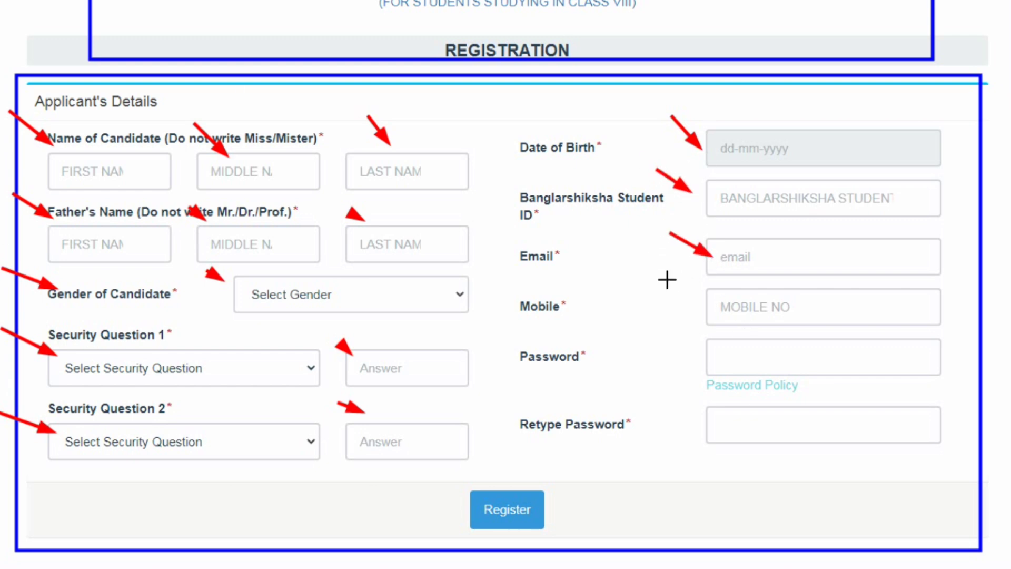
left_click_drag(659, 276, 722, 298)
left_click_drag(665, 343, 695, 356)
left_click_drag(675, 403, 714, 416)
left_click_drag(753, 553, 562, 502)
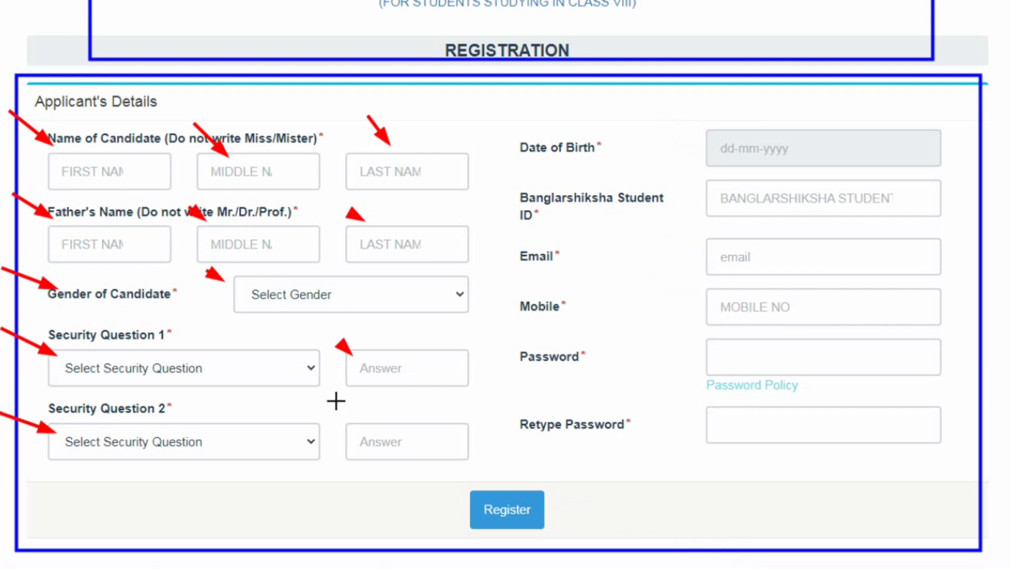
left_click_drag(339, 401, 365, 411)
mouse_move(669, 116)
left_mouse_down()
mouse_move(702, 149)
mouse_move(691, 192)
left_mouse_up()
left_click_drag(670, 233, 712, 256)
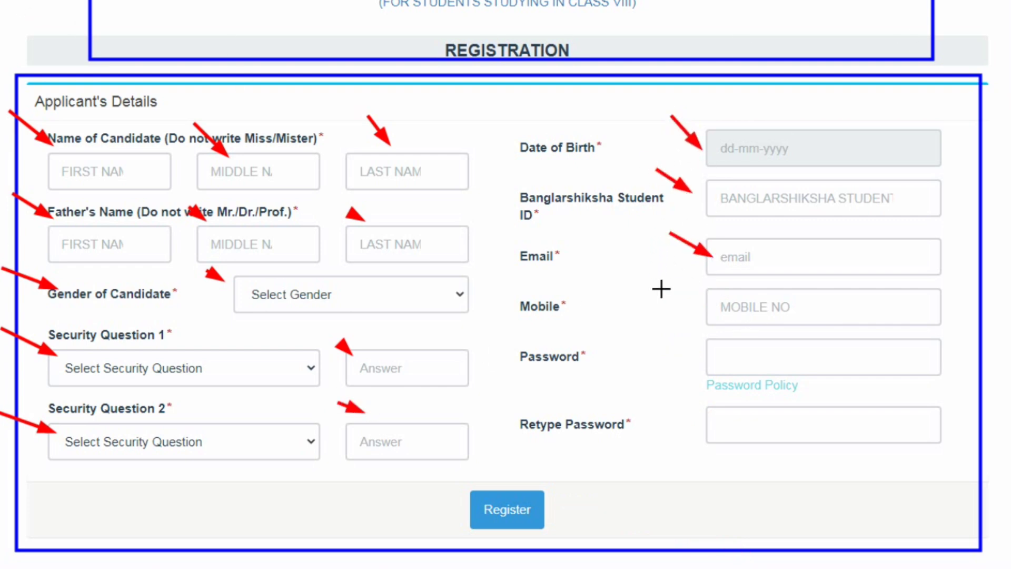
left_click_drag(658, 275, 722, 298)
left_click_drag(666, 343, 695, 356)
left_click_drag(676, 403, 713, 418)
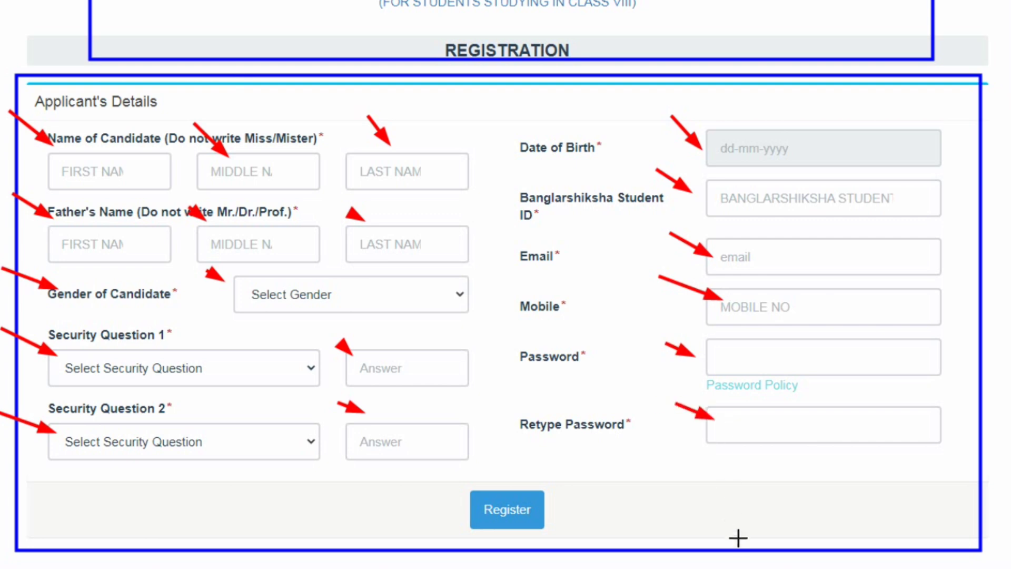
left_click_drag(752, 552, 563, 503)
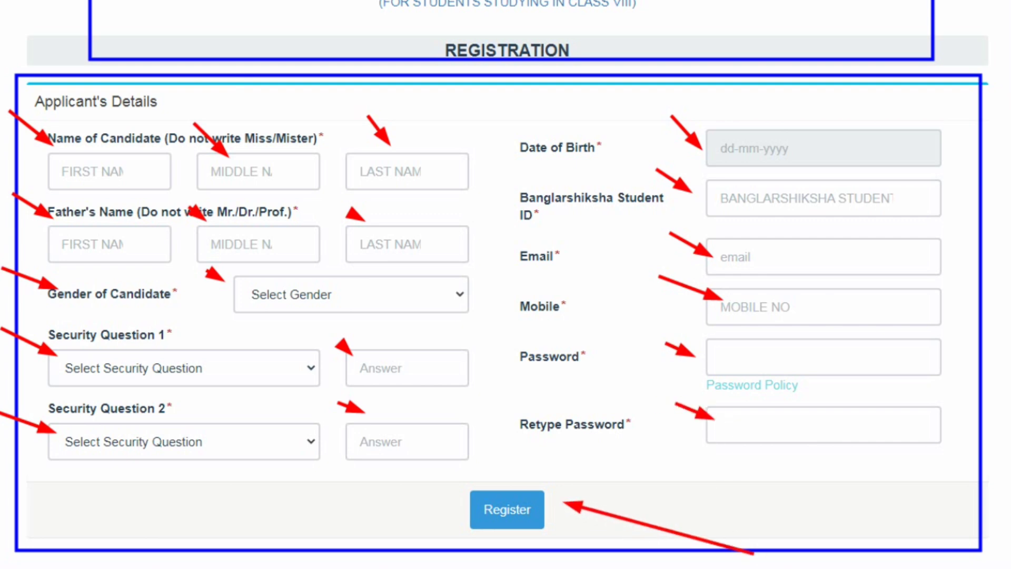
left_click_drag(338, 402, 366, 412)
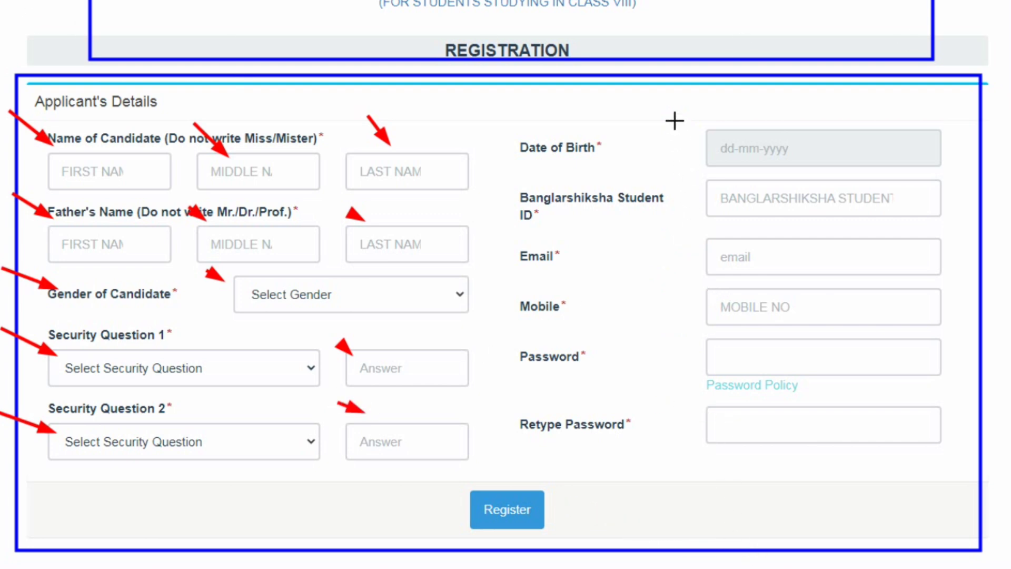
mouse_move(672, 116)
left_mouse_down()
mouse_move(702, 150)
mouse_move(692, 193)
left_mouse_up()
left_click_drag(669, 232, 712, 256)
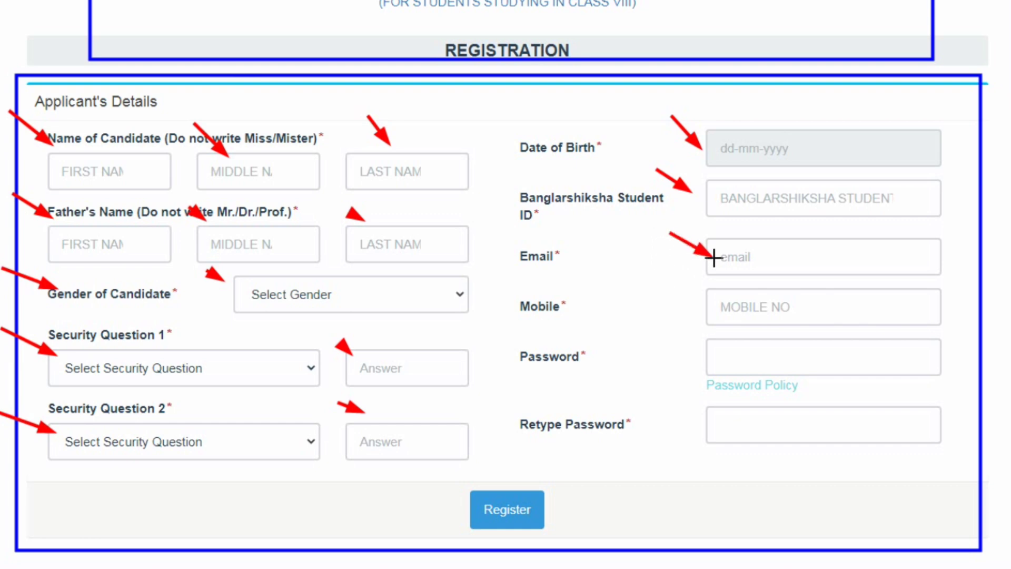
left_click_drag(659, 276, 722, 298)
left_click_drag(665, 343, 696, 356)
left_click_drag(676, 403, 715, 416)
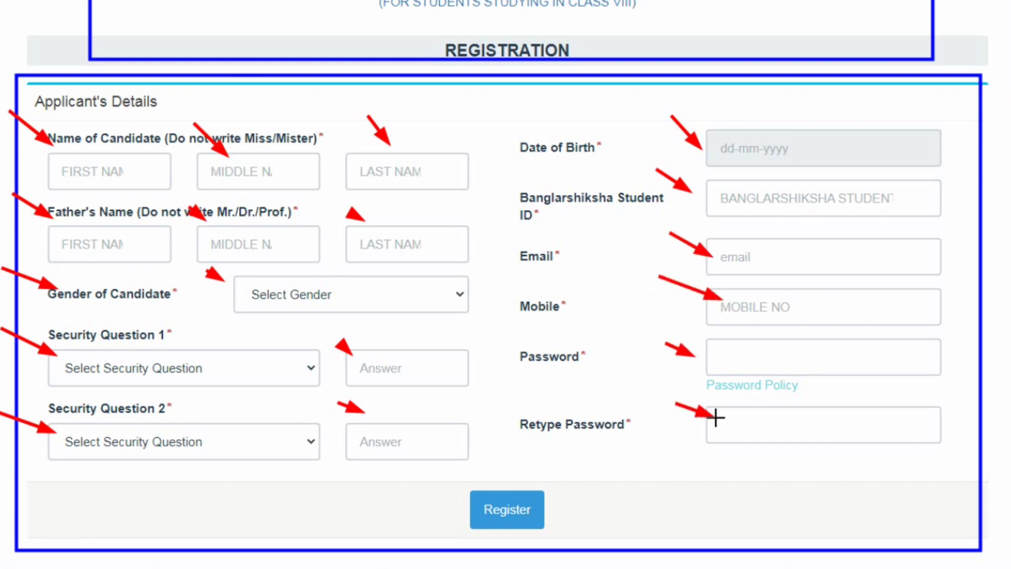
left_click_drag(752, 552, 562, 502)
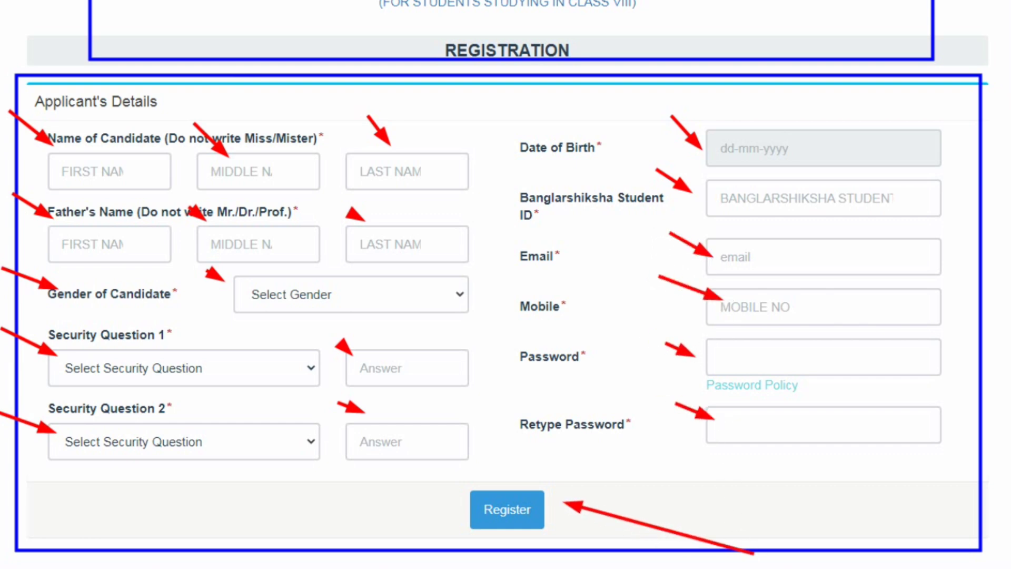
key("ctrl+z")
key("ctrl+z")
key("ctrl+z")
key("ctrl+z")
key("ctrl+z")
key("ctrl+z")
key("ctrl+z")
key("ctrl+z")
Mark the Date of Birth, Banglarshiksha Student ID, Email, Mobile, Password, Retype Password and Register controls of the registration form with red arrows.
key("ctrl+y")
key("ctrl+y")
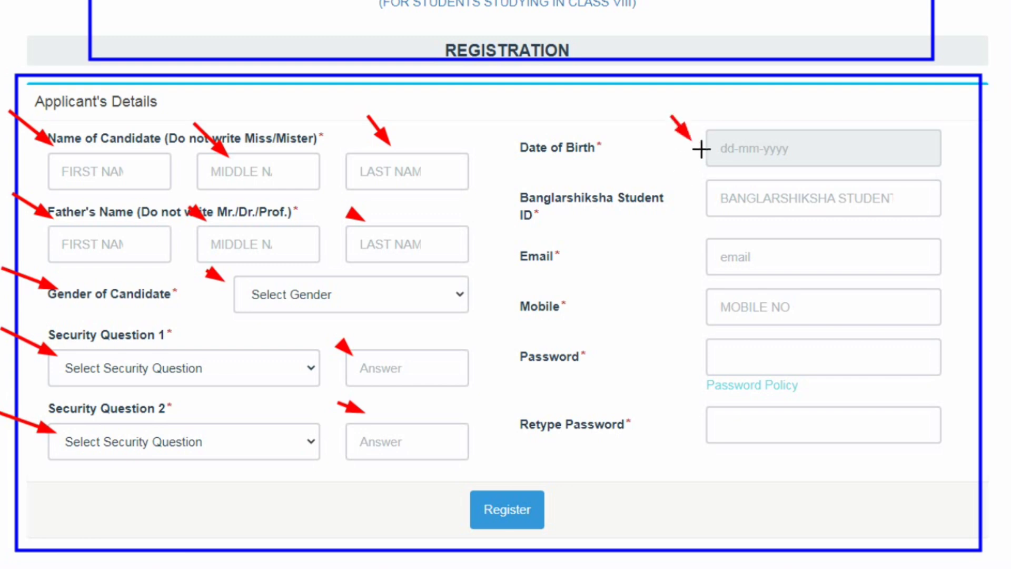
left_click_drag(655, 169, 698, 199)
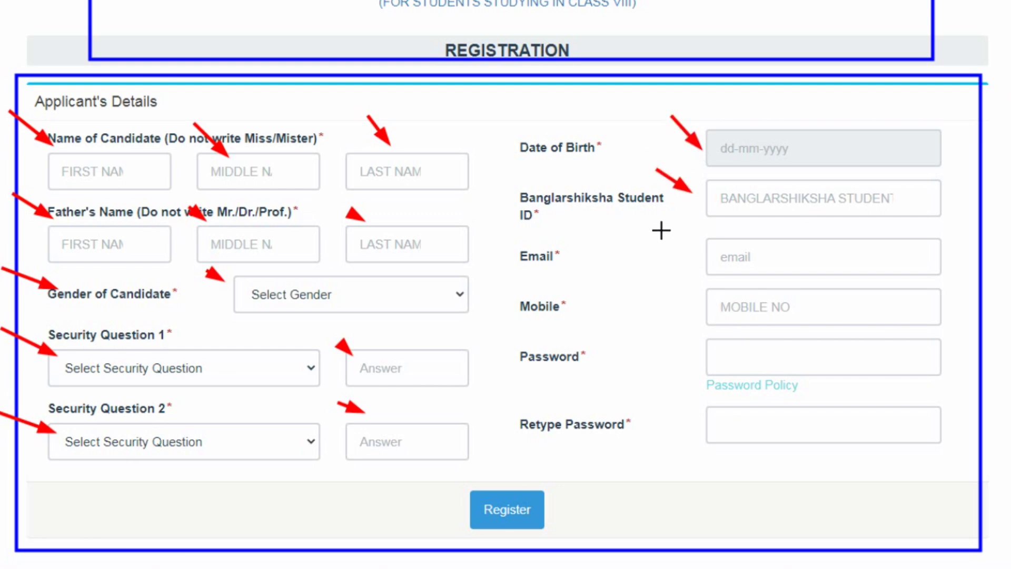
left_click_drag(669, 232, 711, 255)
left_click_drag(658, 275, 724, 300)
left_click_drag(664, 342, 704, 364)
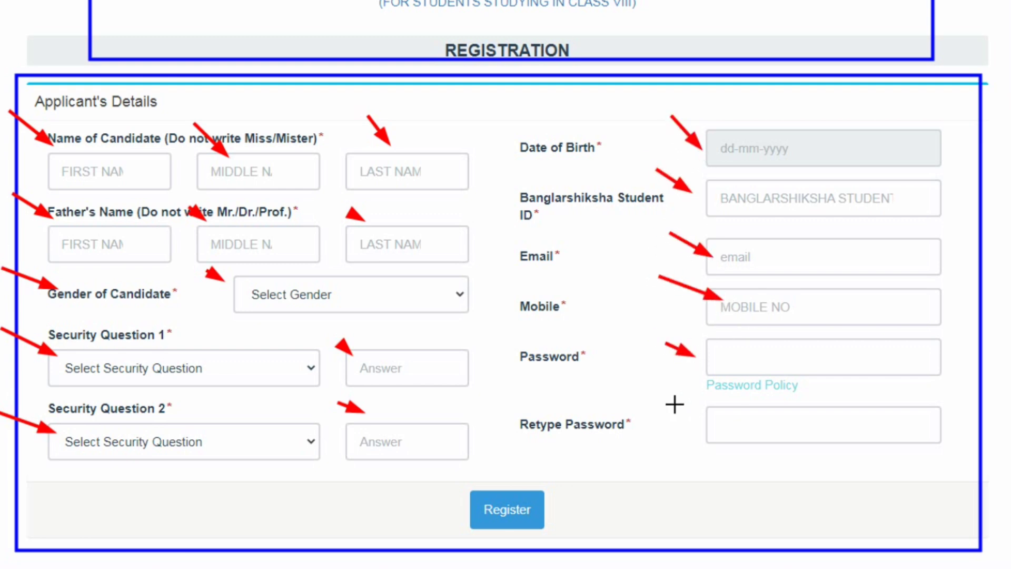
left_click_drag(666, 396, 724, 425)
left_click_drag(737, 542, 664, 516)
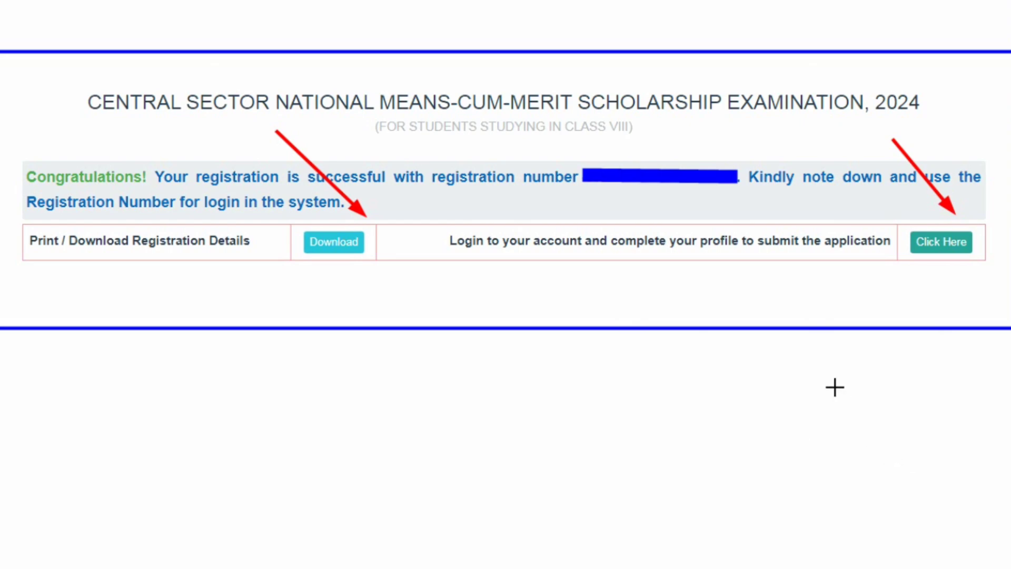
Download the registration details PDF and point an arrow at the downloaded file.
left_click(341, 194)
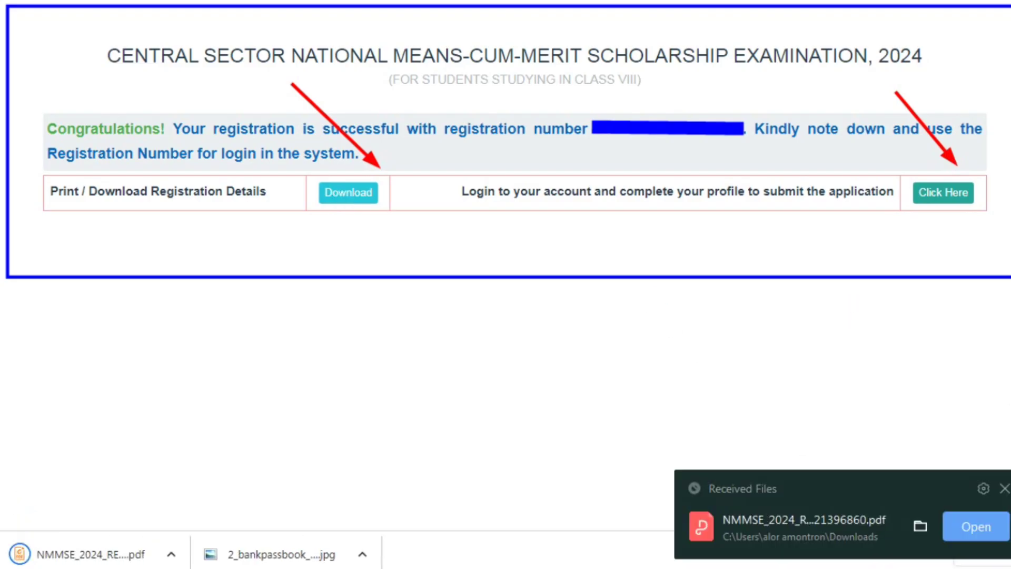
left_click_drag(242, 370, 100, 515)
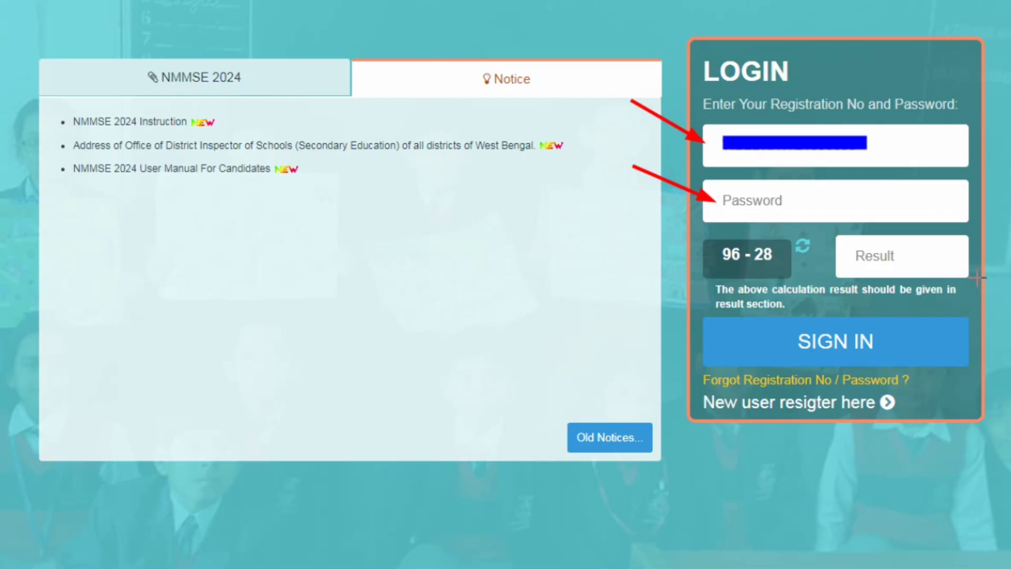
Mark the login form's calculation check and Sign In option with red arrows and enter the account password.
left_click_drag(640, 225, 713, 257)
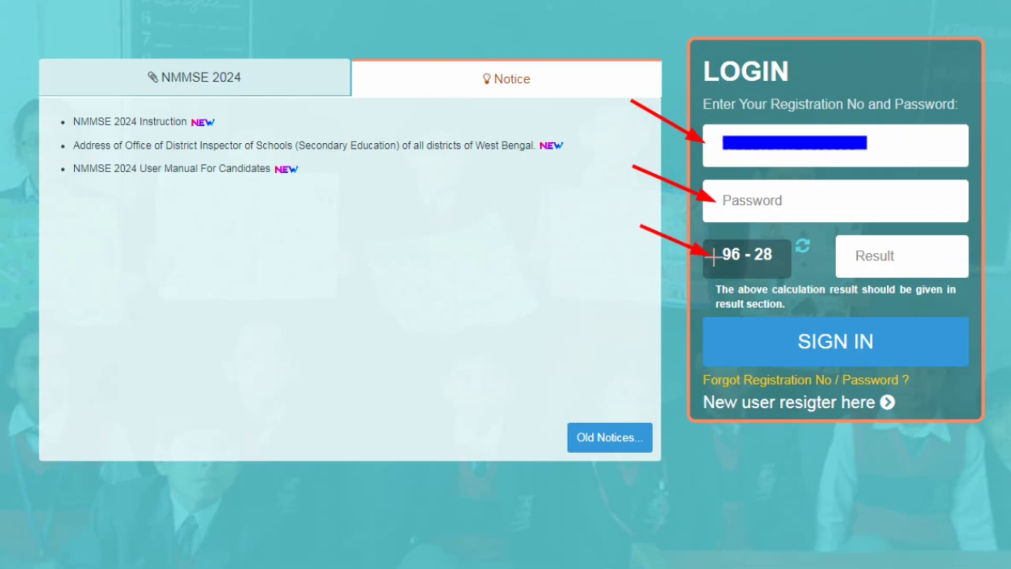
left_click_drag(1008, 425, 936, 363)
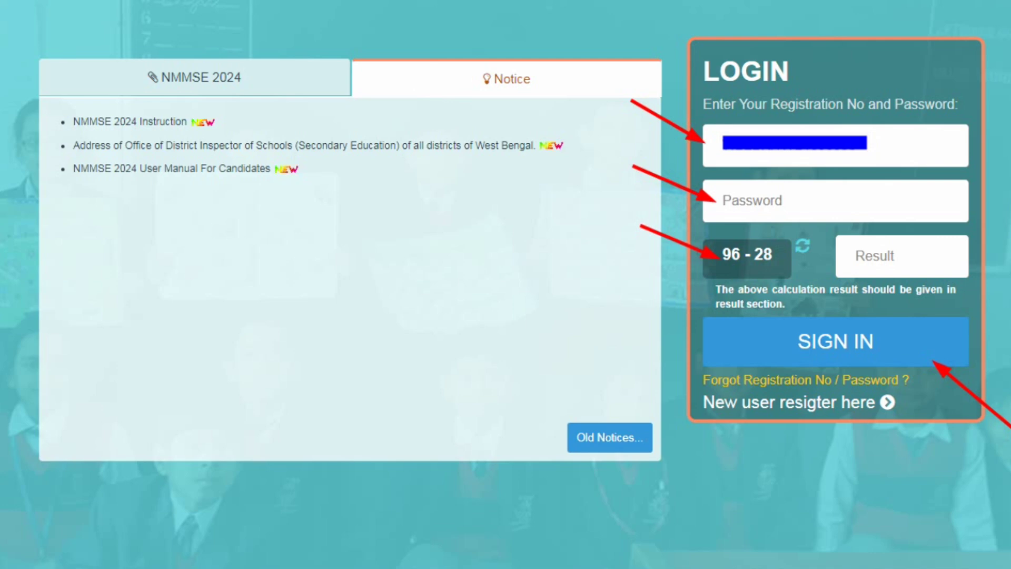
left_click(828, 207)
type("•••••")
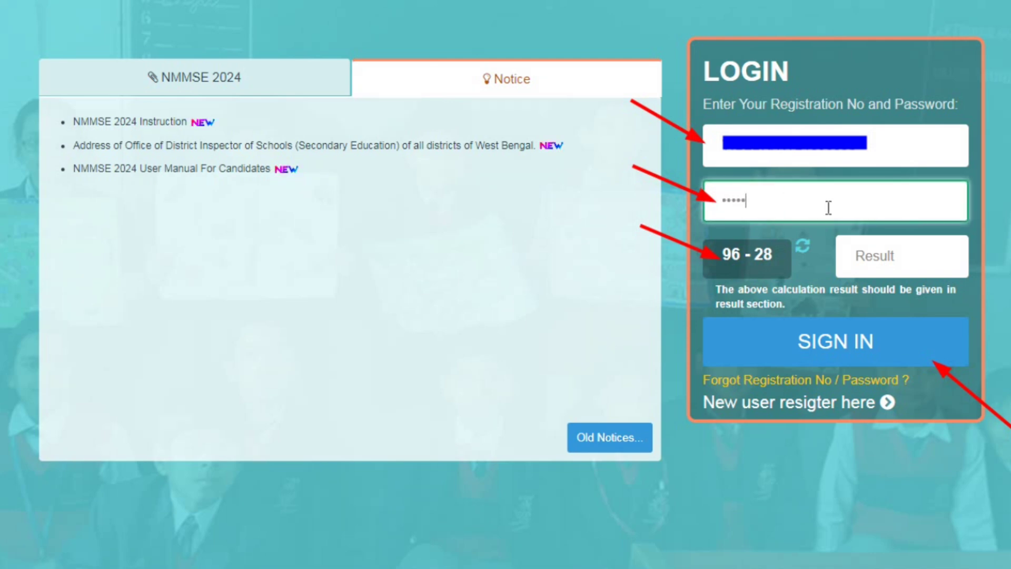
type("••••••")
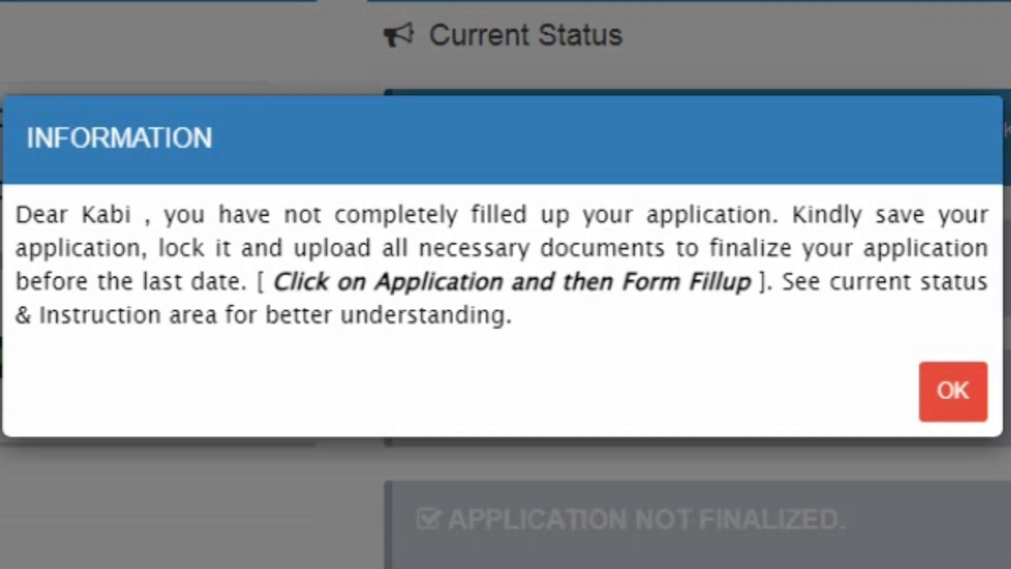
mouse_move(11, 94)
left_mouse_down()
mouse_move(813, 397)
mouse_move(1006, 447)
left_mouse_up()
left_click_drag(895, 1, 809, 188)
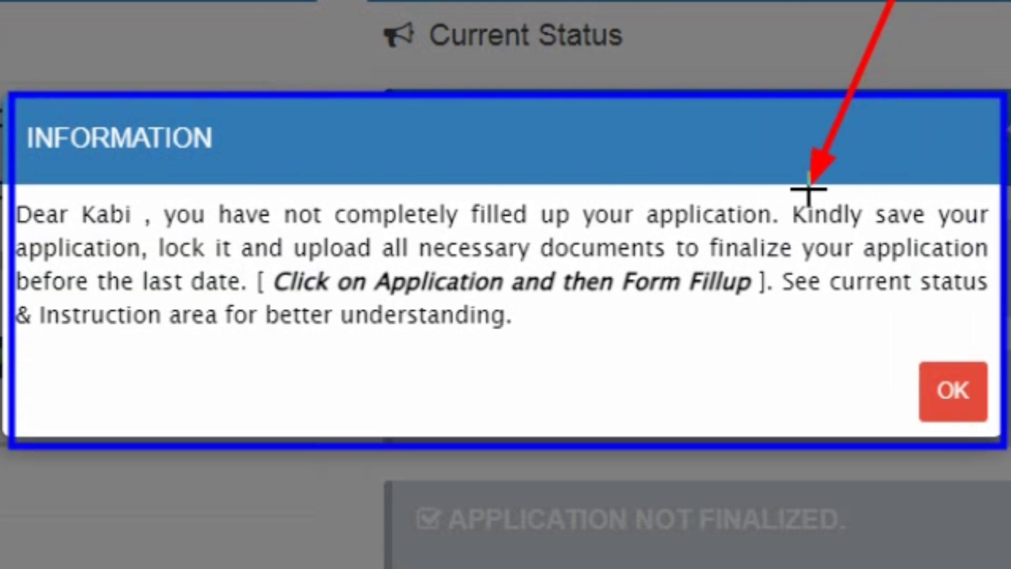
left_click_drag(1007, 444, 941, 405)
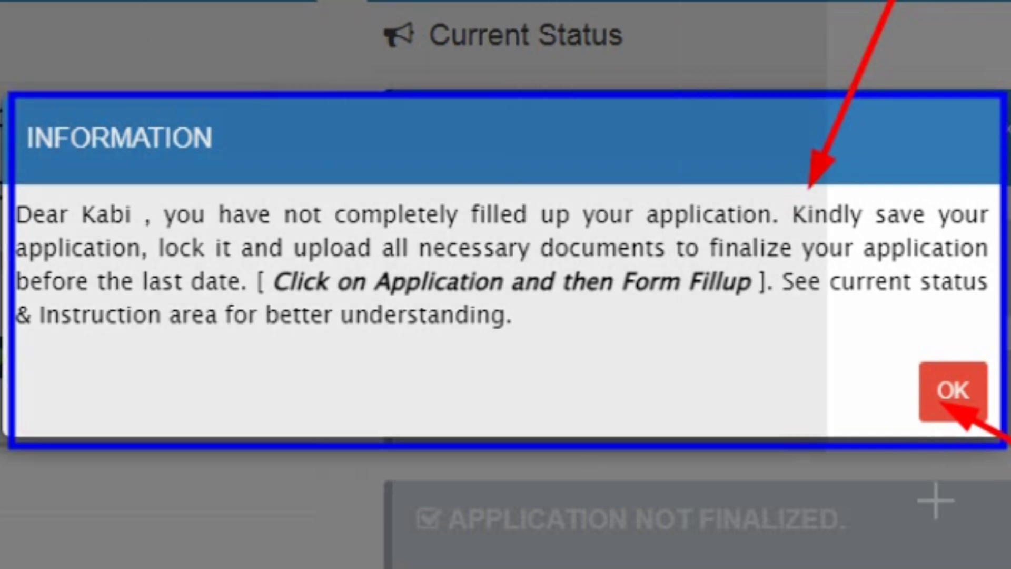
key("Escape")
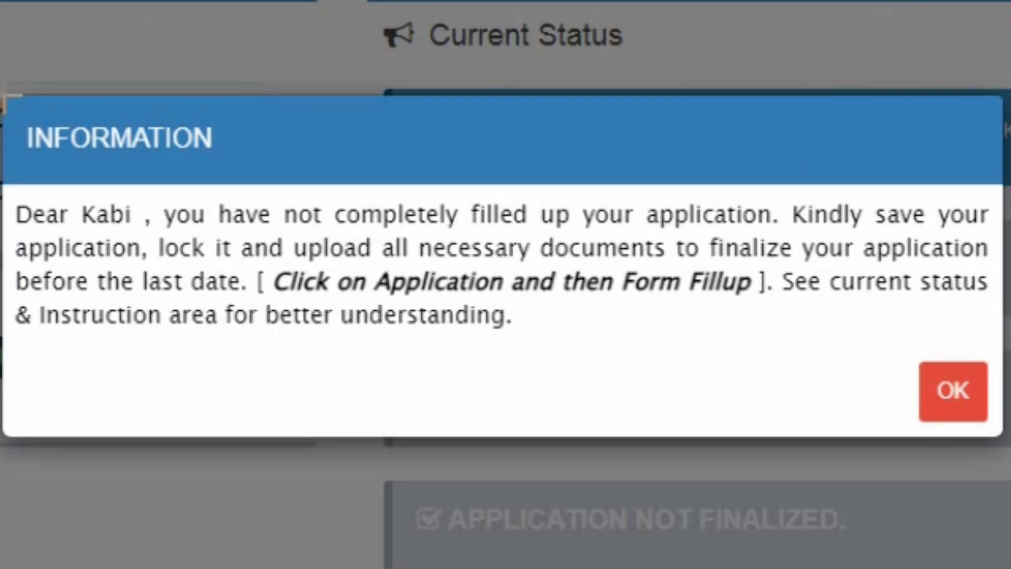
Outline the Information dialog in blue, mark its text and OK option with red arrows, and clear the annotations.
mouse_move(10, 93)
left_mouse_down()
mouse_move(575, 349)
mouse_move(1003, 445)
left_mouse_up()
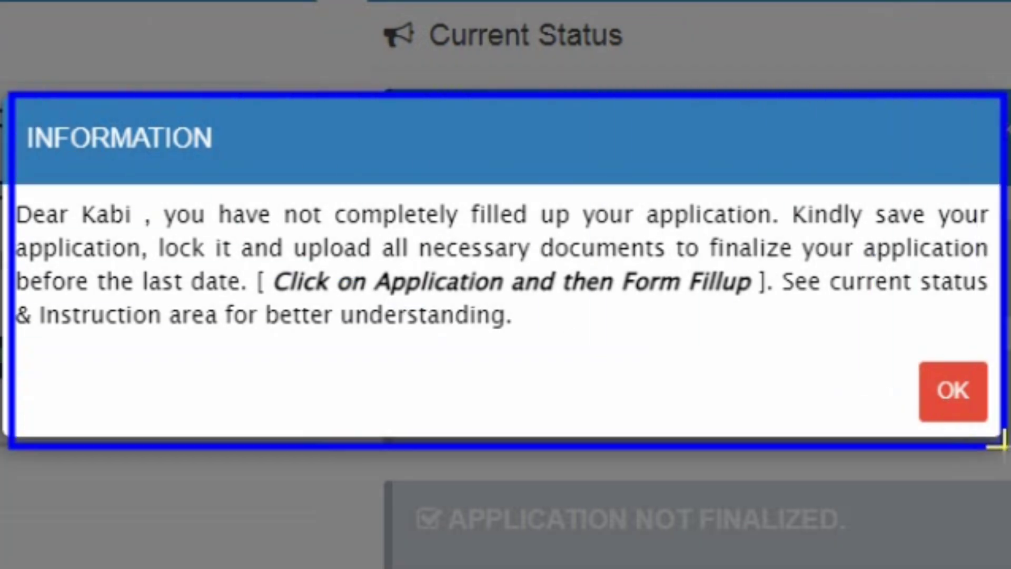
left_click_drag(895, 2, 811, 185)
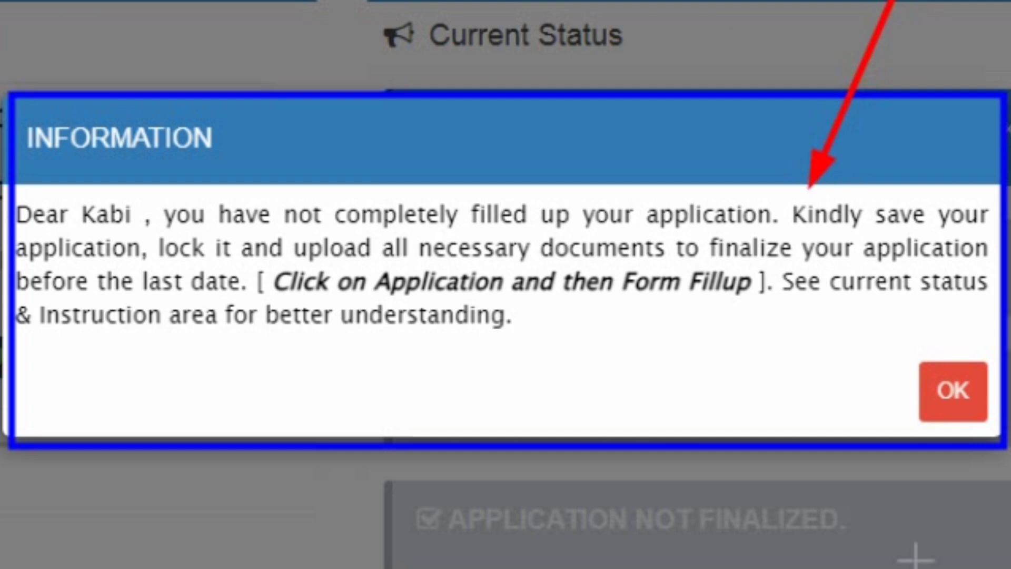
left_click_drag(1008, 441, 943, 404)
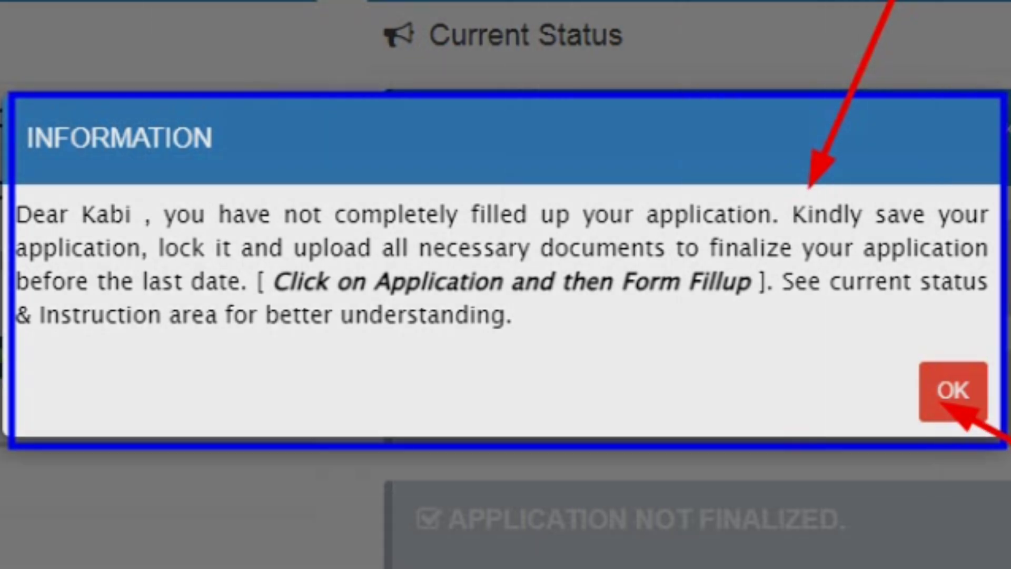
key("Escape")
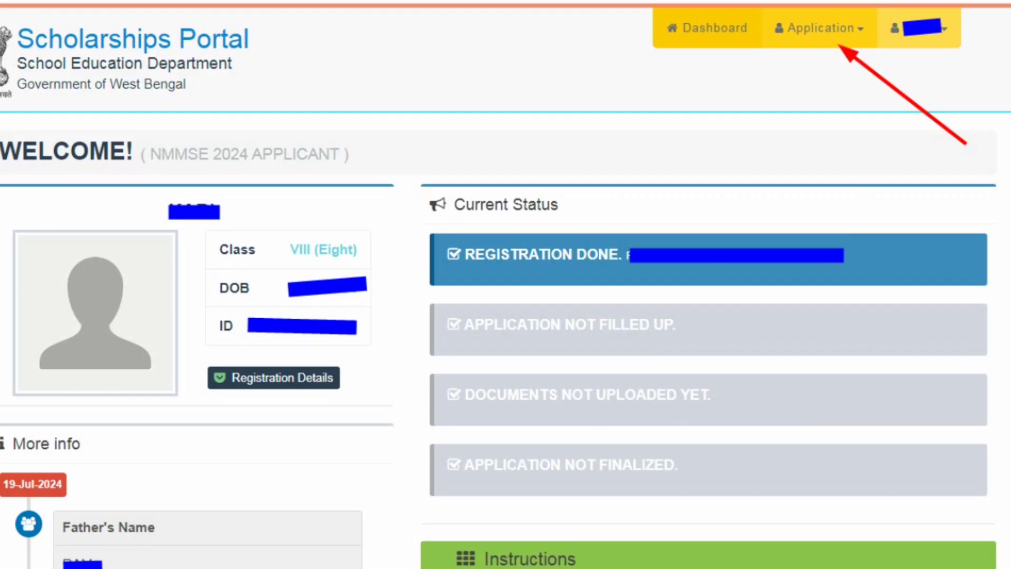
Outline the applicant dashboard's welcome and Current Status area in blue.
left_click_drag(0, 91, 1010, 568)
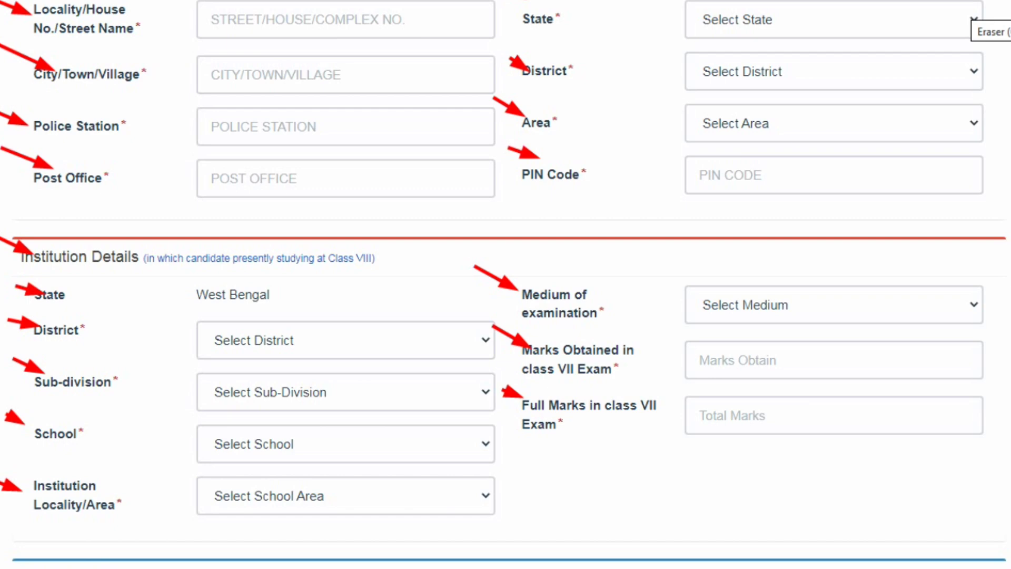
left_click_drag(508, 30, 570, 71)
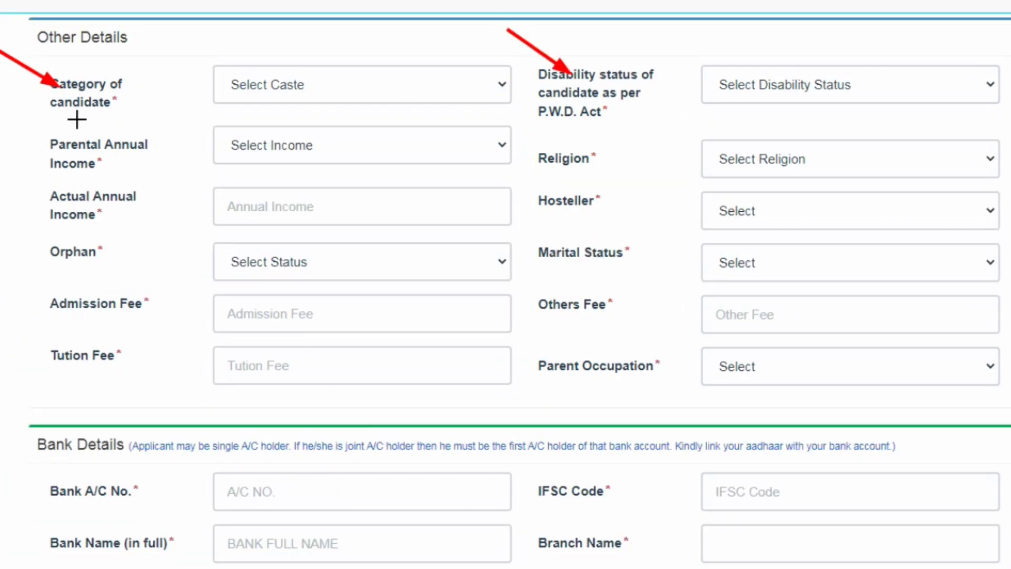
left_click_drag(3, 112, 49, 138)
left_click_drag(506, 116, 556, 150)
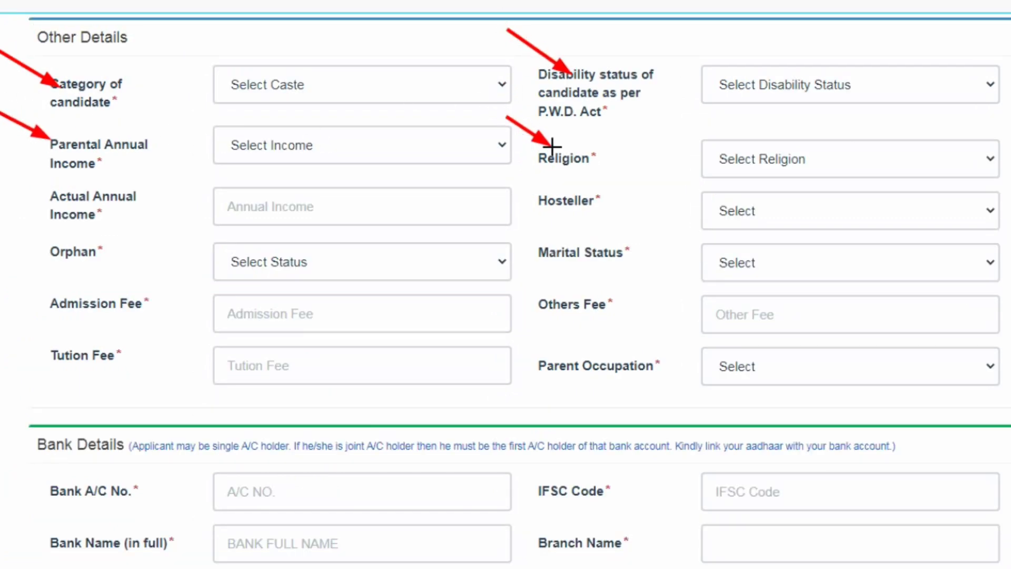
left_click_drag(10, 172, 51, 189)
left_click_drag(520, 183, 549, 200)
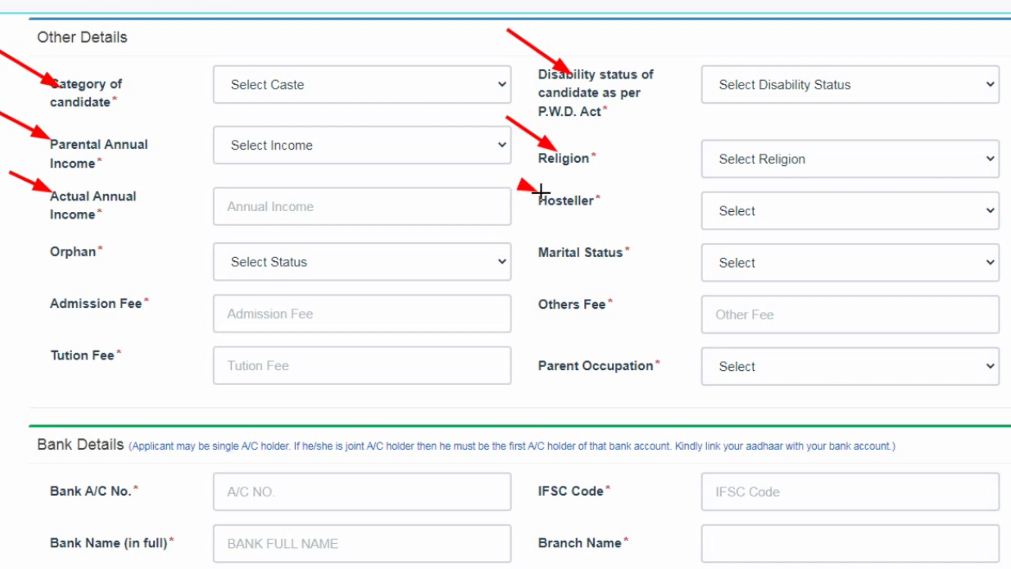
left_click_drag(1, 237, 29, 244)
left_click_drag(523, 230, 543, 243)
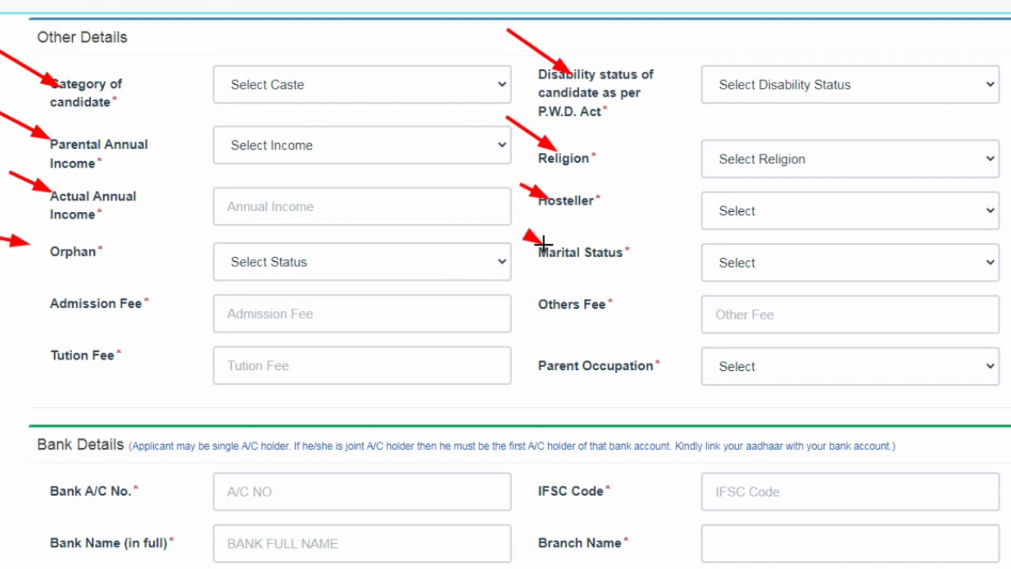
left_click_drag(3, 281, 58, 298)
left_click_drag(516, 279, 535, 293)
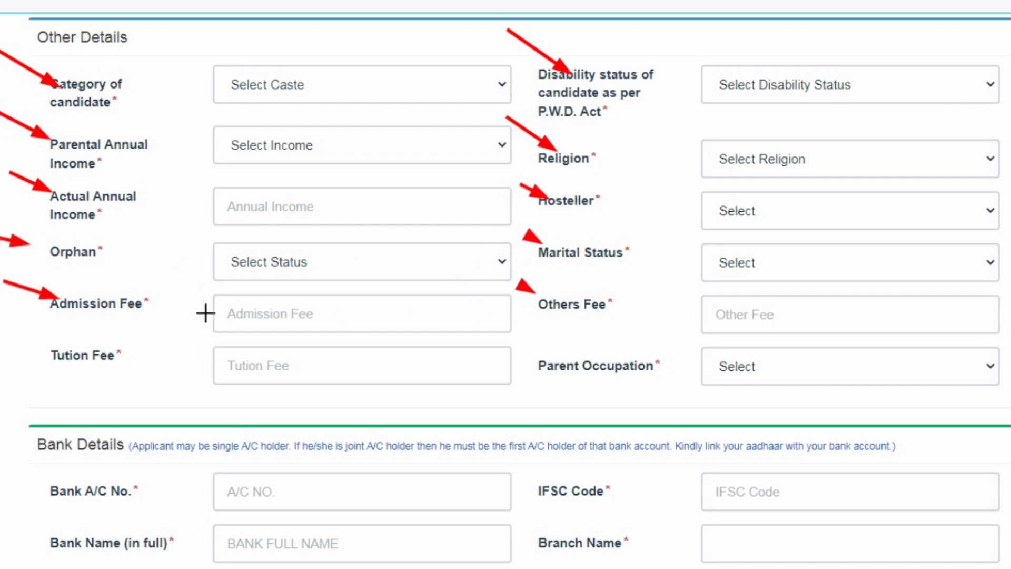
left_click_drag(1, 334, 52, 353)
left_click_drag(520, 336, 545, 350)
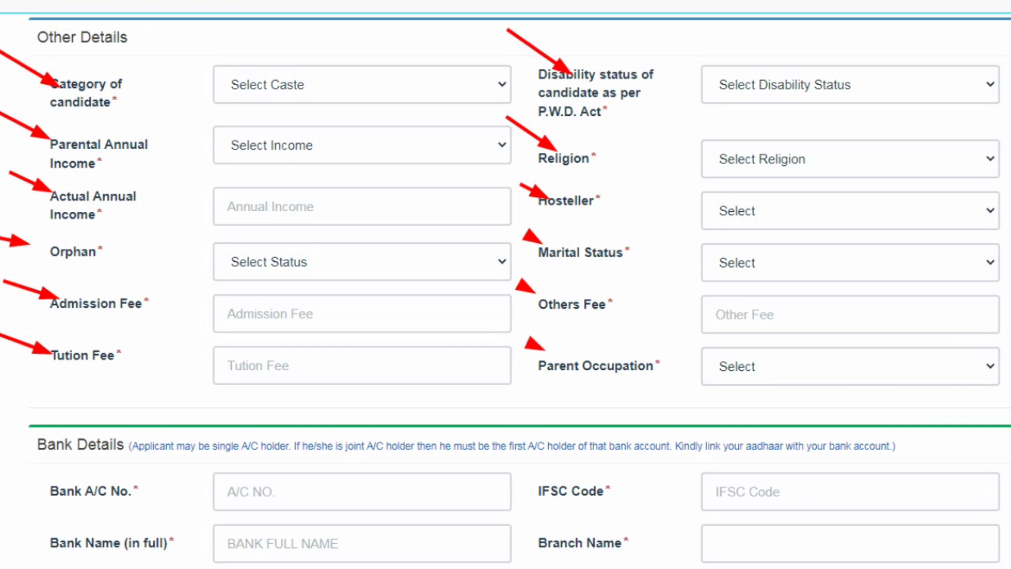
left_click_drag(20, 17, 47, 29)
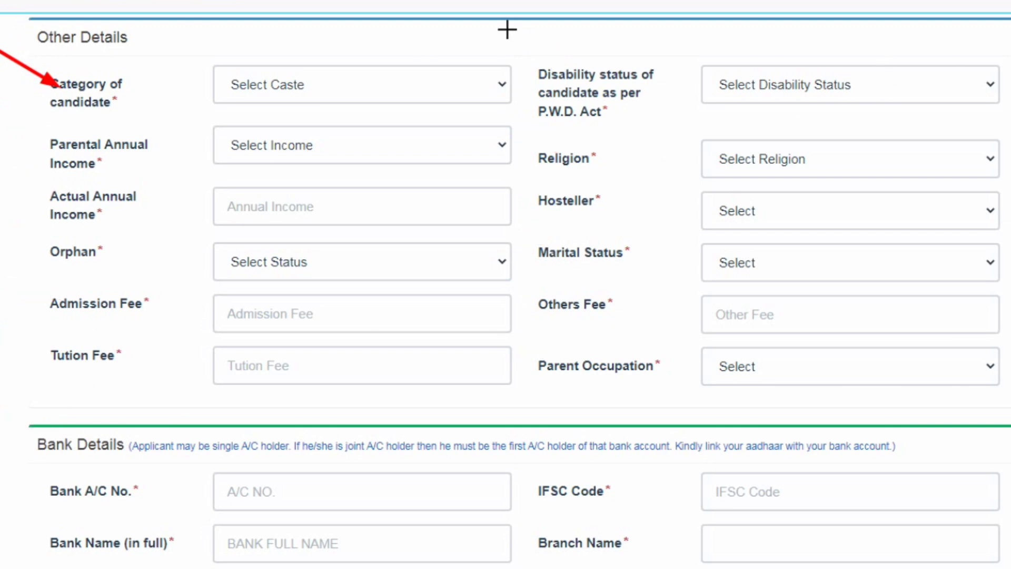
Mark the Disability status, Parental Annual Income, Religion, Actual Annual Income and Hosteller fields with red arrows.
left_click_drag(508, 27, 571, 73)
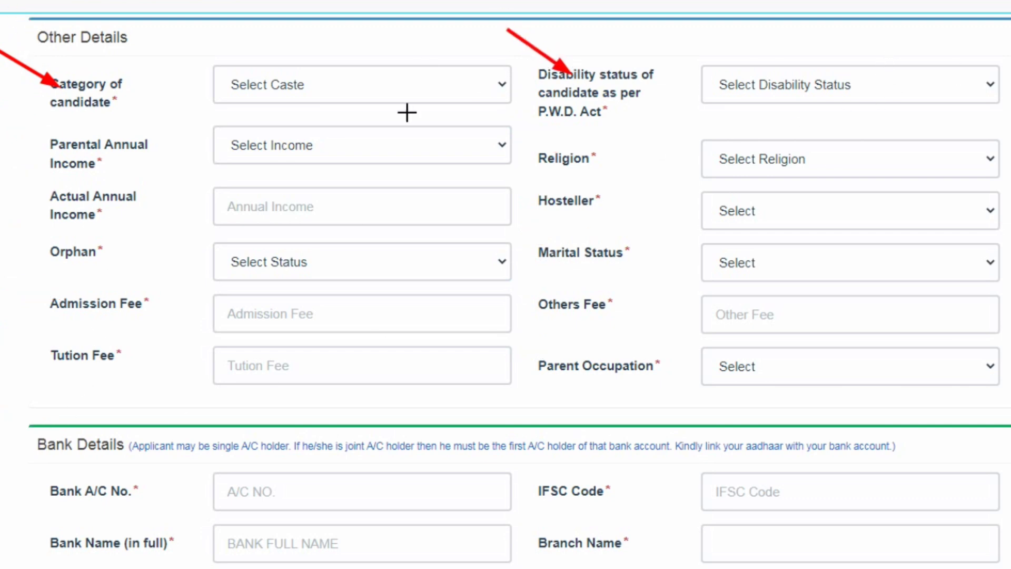
left_click_drag(1, 112, 48, 138)
left_click_drag(507, 117, 556, 150)
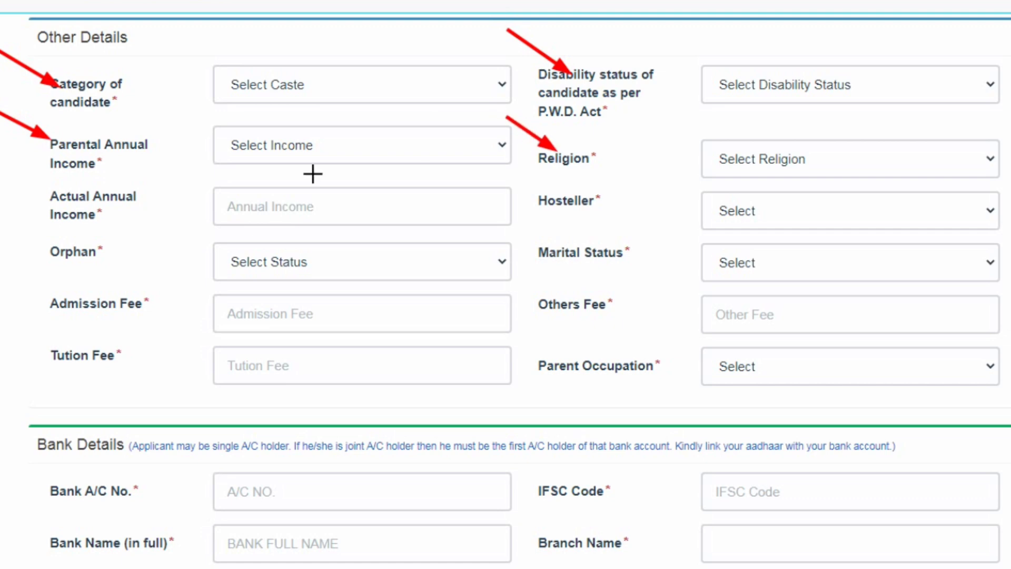
left_click_drag(10, 172, 51, 190)
left_click_drag(520, 184, 547, 199)
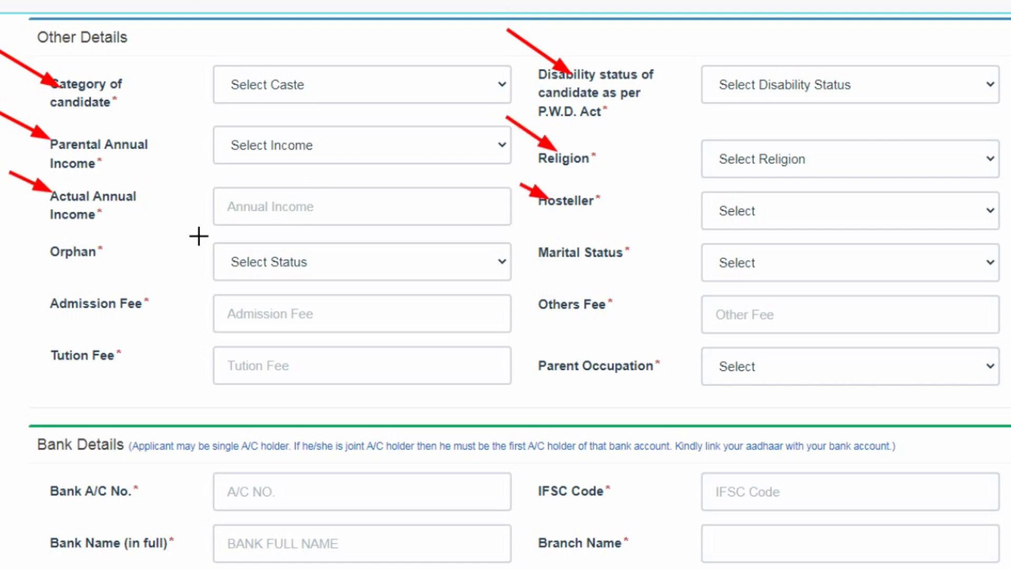
Mark the Orphan, Marital Status, Admission Fee, Others Fee, Tution Fee and Parent Occupation fields and the Other Details heading with red arrows.
left_click_drag(1, 236, 25, 244)
left_click_drag(524, 231, 542, 242)
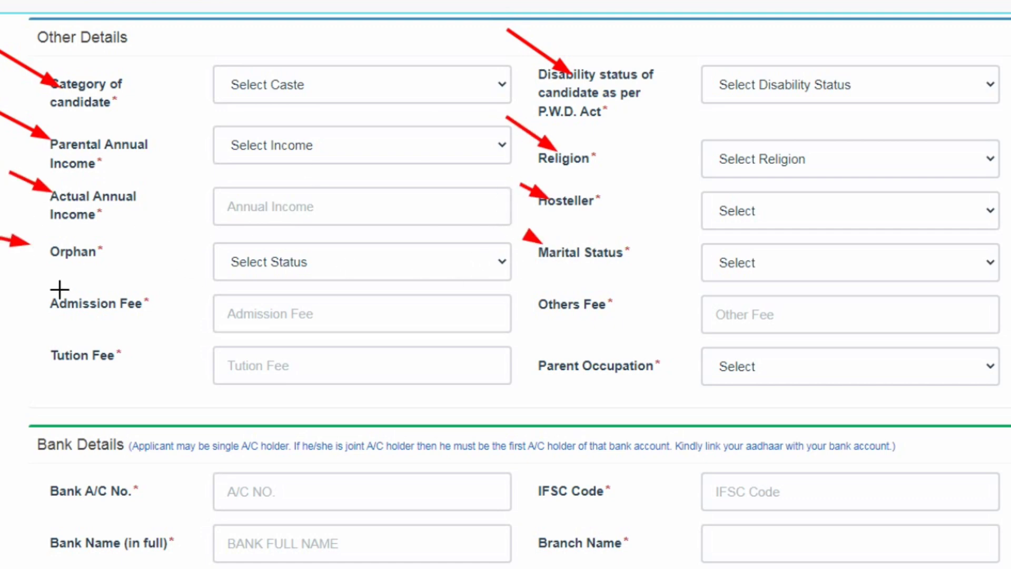
left_click_drag(3, 281, 57, 294)
left_click_drag(516, 279, 534, 292)
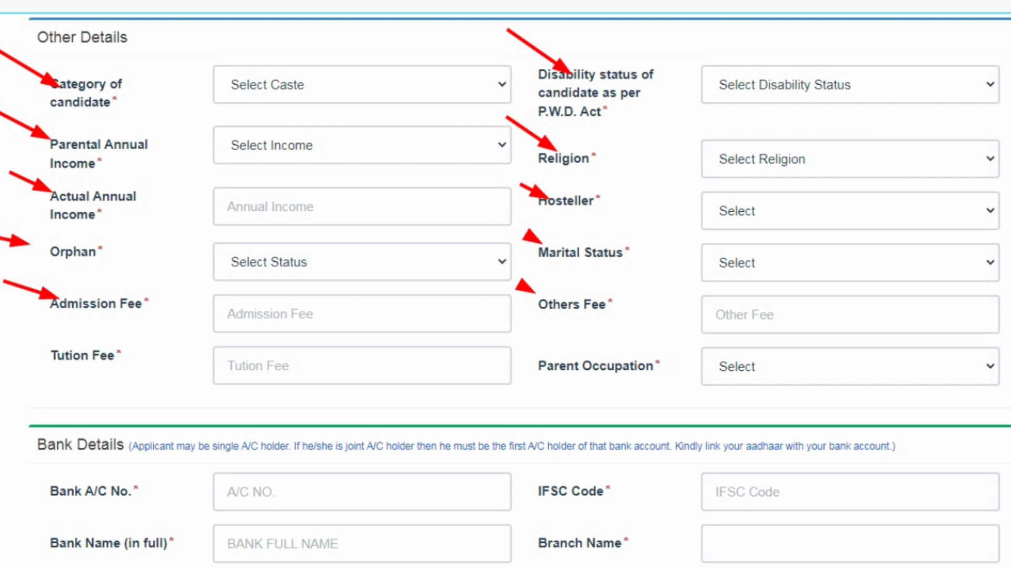
left_click_drag(1, 335, 52, 352)
left_click_drag(528, 339, 546, 350)
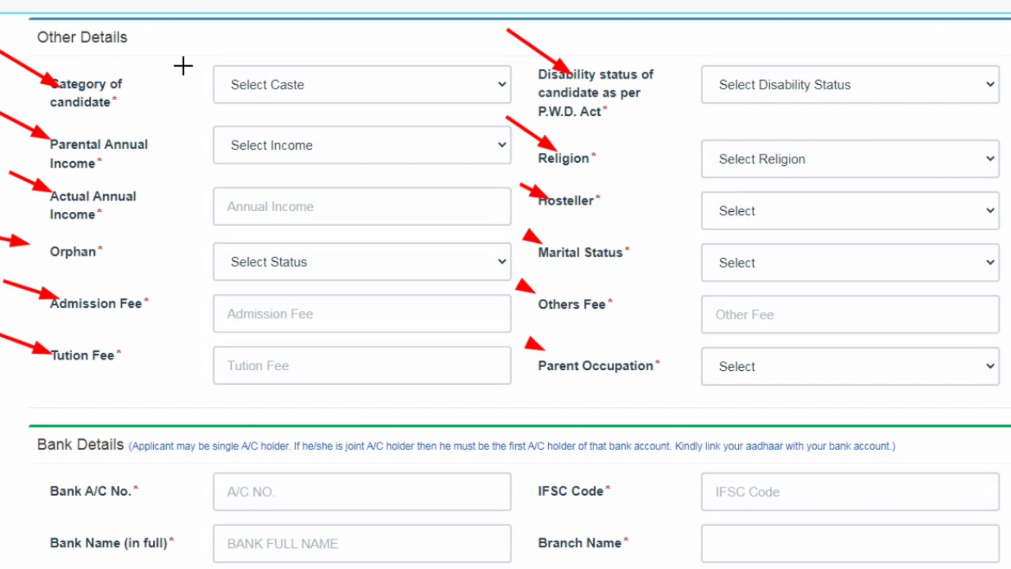
left_click_drag(20, 17, 46, 28)
Mark the Bank Details heading and the Bank A/C No., IFSC Code, Bank Name and Branch Name fields with red arrows.
left_click_drag(1, 416, 50, 429)
left_click_drag(16, 468, 50, 476)
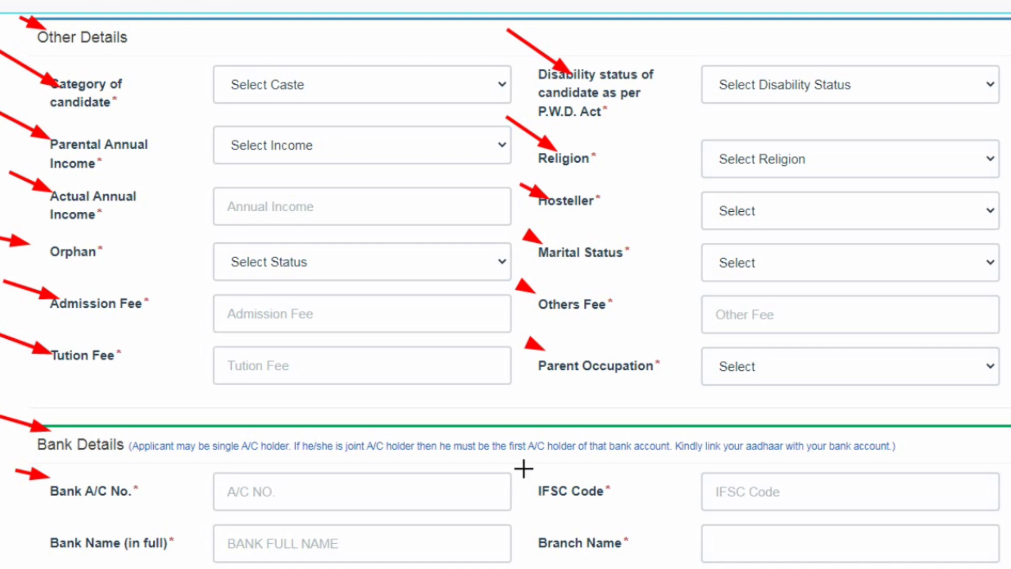
left_click_drag(524, 468, 548, 476)
left_click_drag(16, 511, 64, 529)
left_click_drag(513, 525, 546, 534)
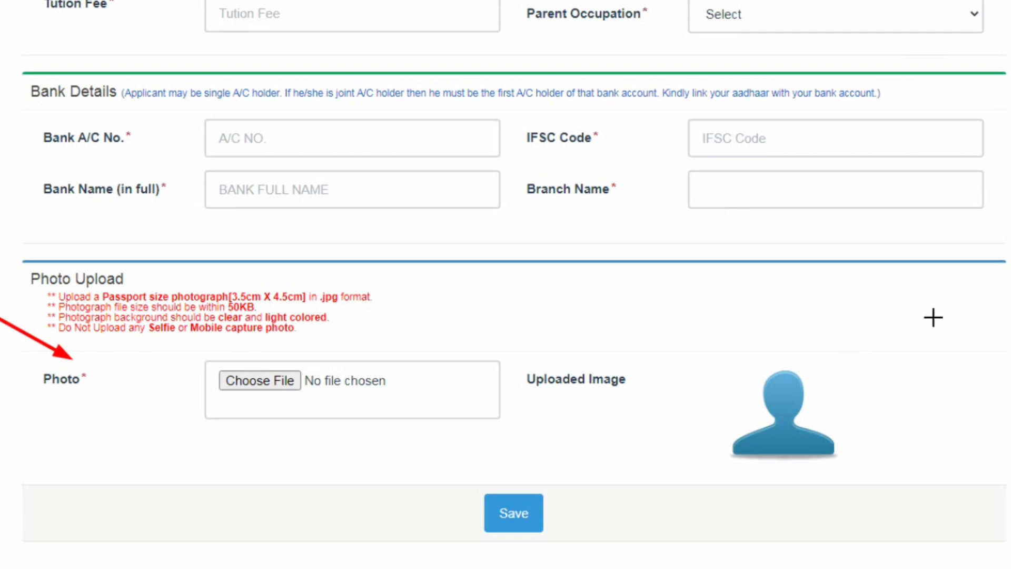
Point red arrows at the Uploaded Image placeholder and Save option, and outline the Photo Upload section in blue.
left_click_drag(933, 317, 834, 397)
left_click_drag(665, 568, 539, 515)
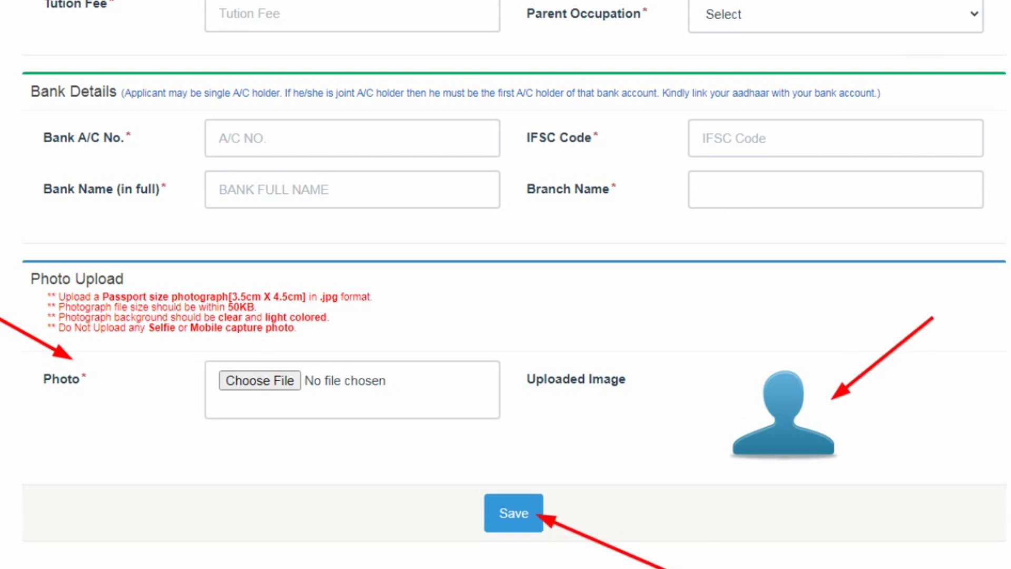
mouse_move(1, 238)
left_mouse_down()
mouse_move(275, 451)
mouse_move(1010, 568)
left_mouse_up()
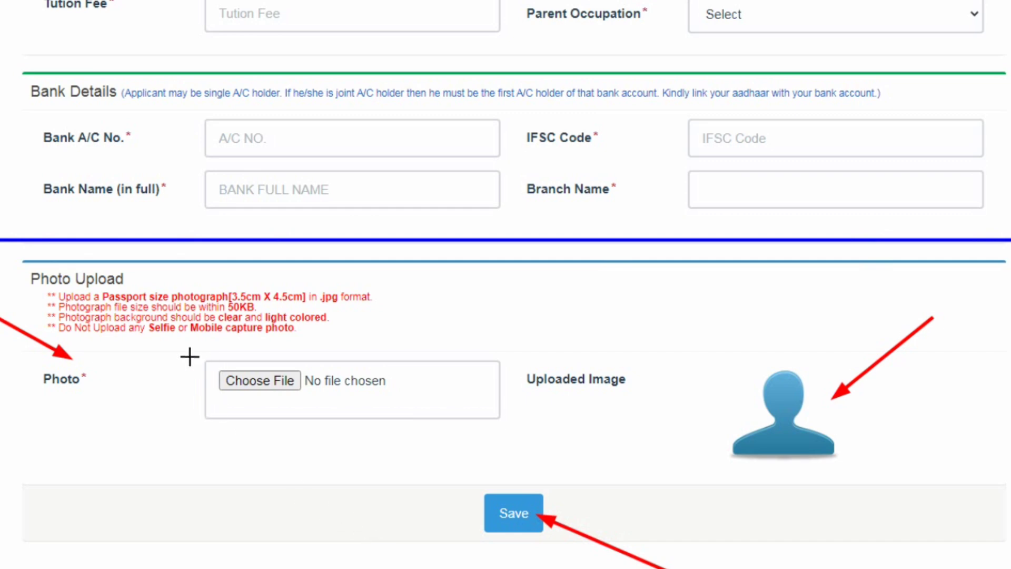
Outline the Photo file field in blue and point a red arrow at its Choose File option.
mouse_move(188, 356)
left_mouse_down()
mouse_move(353, 426)
mouse_move(508, 426)
left_mouse_up()
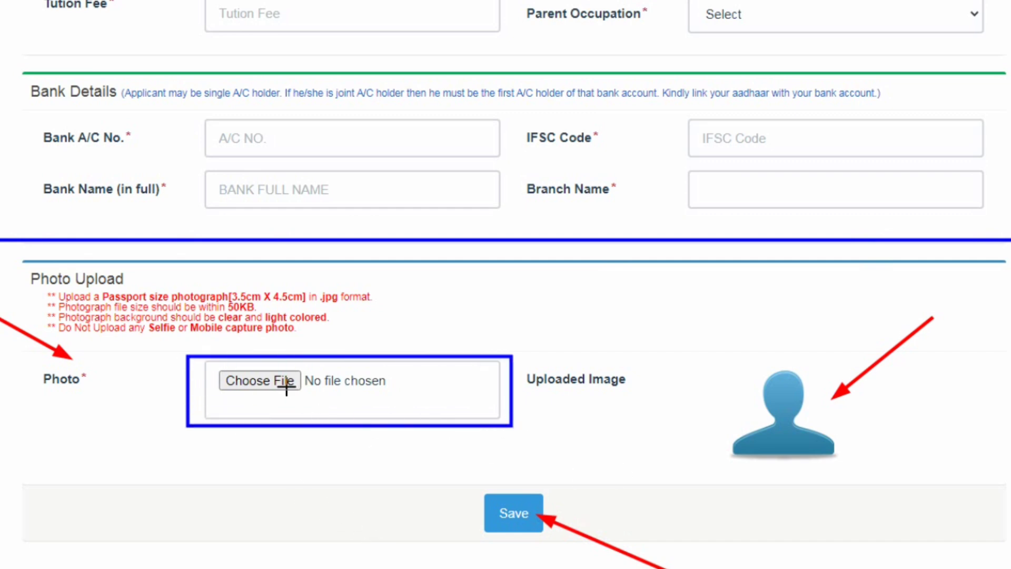
left_click_drag(317, 451, 280, 395)
key("ctrl+z")
left_click_drag(374, 330, 299, 377)
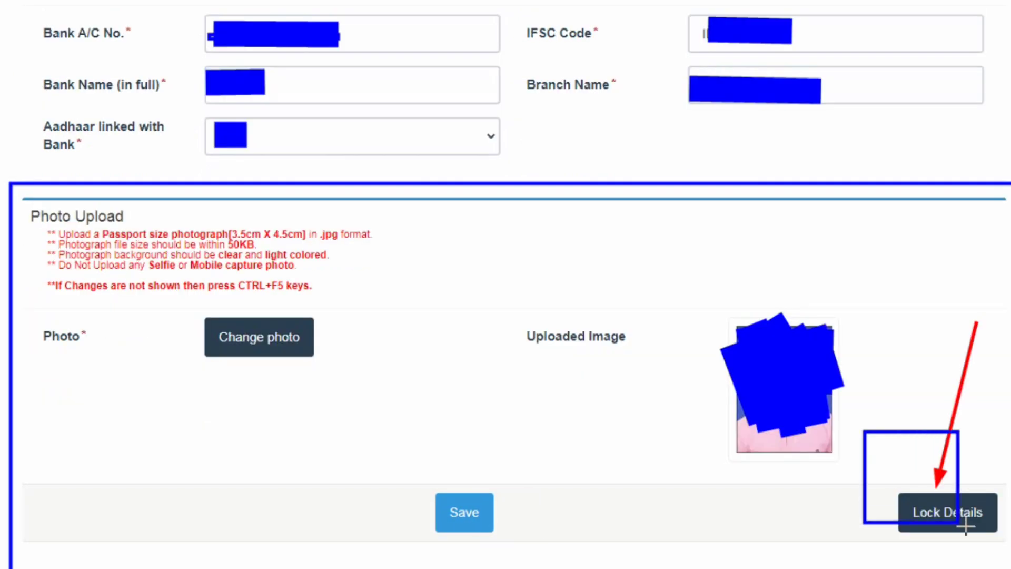
Outline the Lock Details option and the lock confirmation dialog in blue, and point a red arrow at the dialog's title.
left_click_drag(921, 523, 1010, 557)
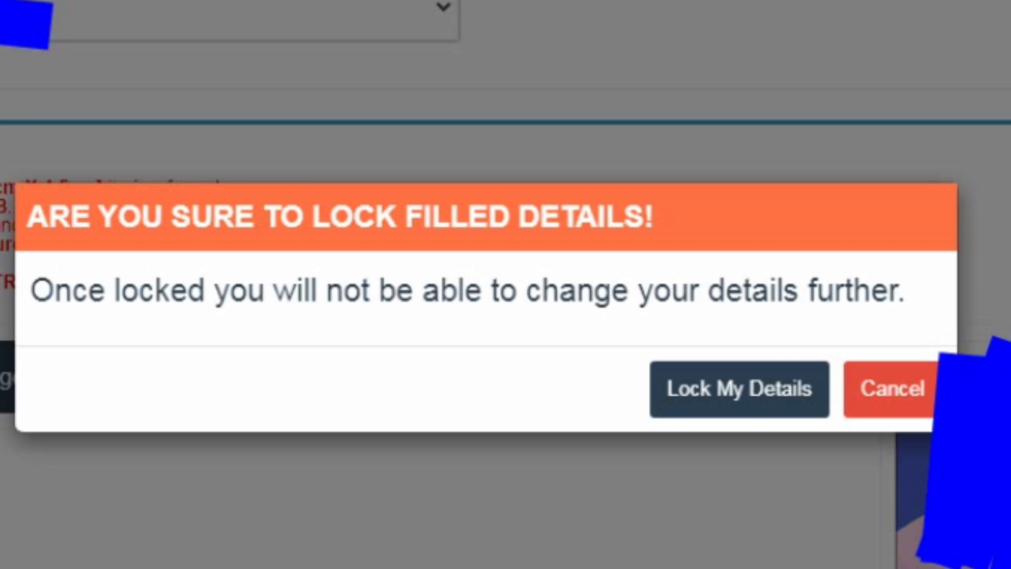
left_click_drag(5, 183, 956, 429)
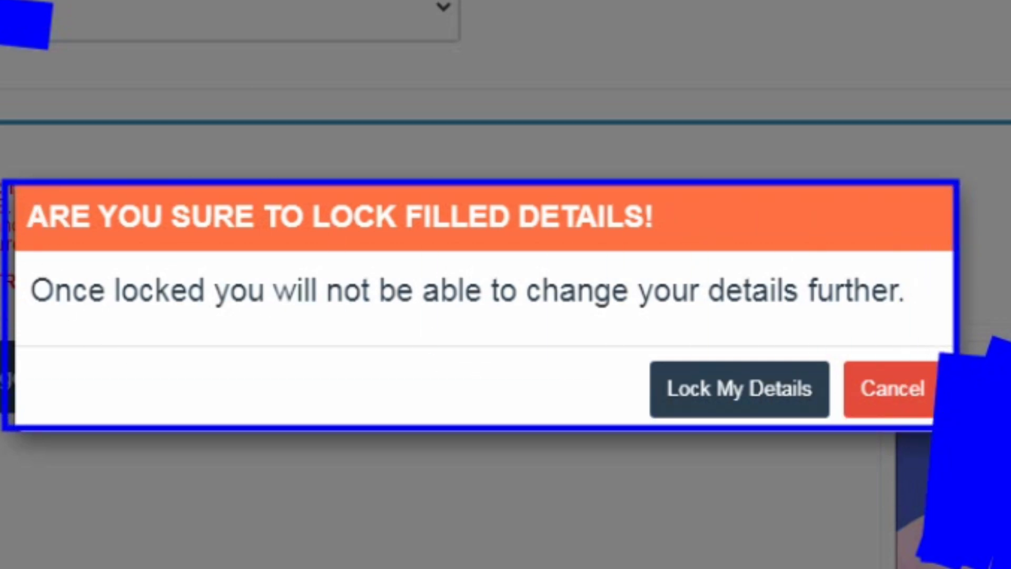
mouse_move(935, 1)
left_mouse_down()
mouse_move(706, 271)
mouse_move(695, 243)
left_mouse_up()
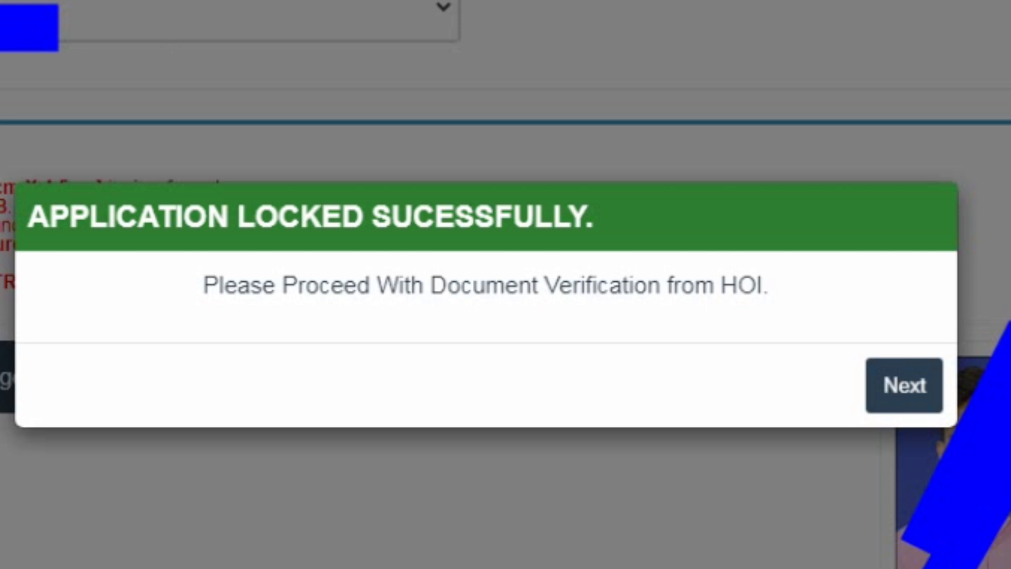
Outline the application-locked dialog in blue, and point red arrows at its title and at the Download Section's Download option.
left_click_drag(1, 124, 996, 466)
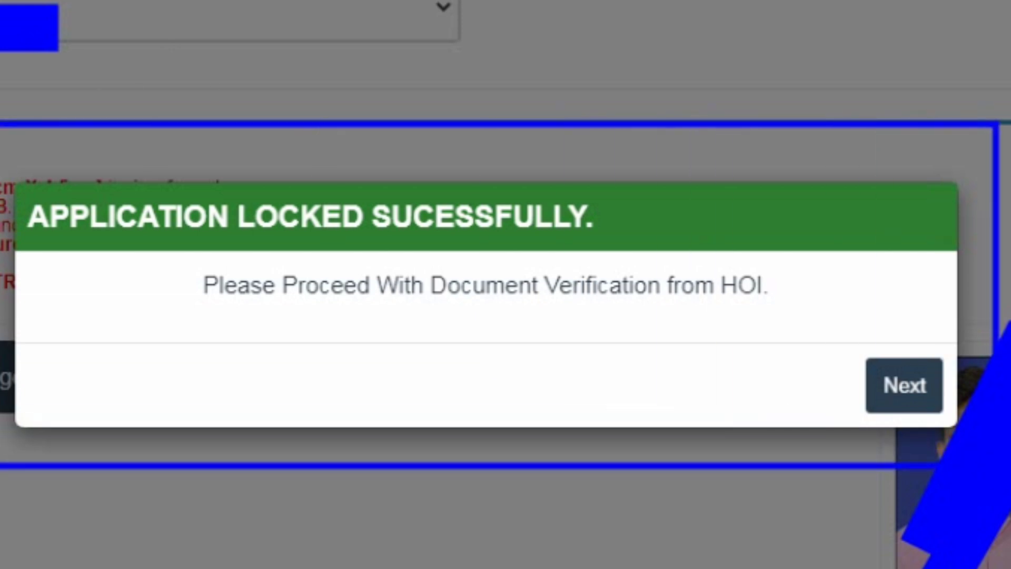
left_click_drag(826, 1, 648, 219)
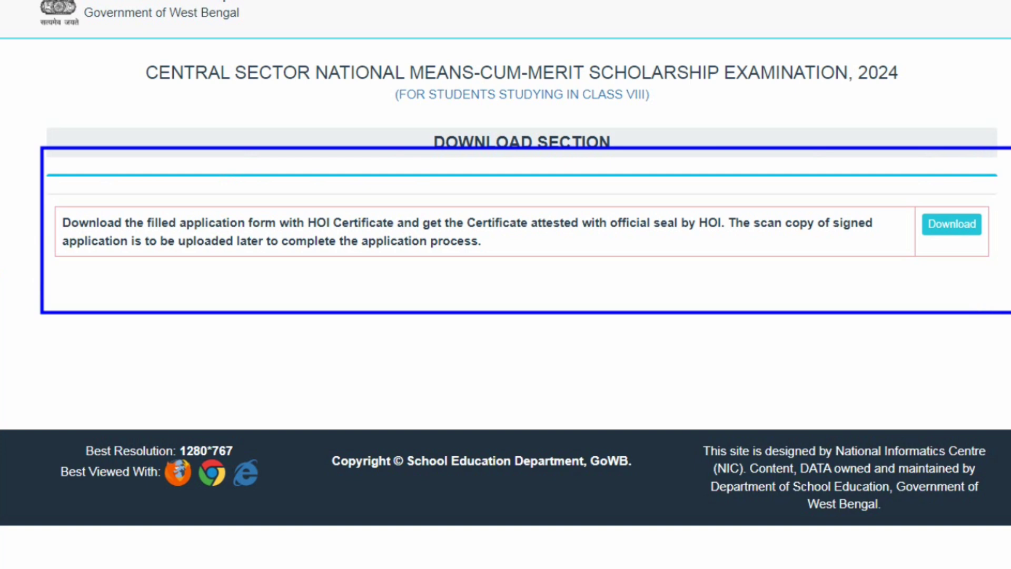
left_click_drag(996, 73, 951, 203)
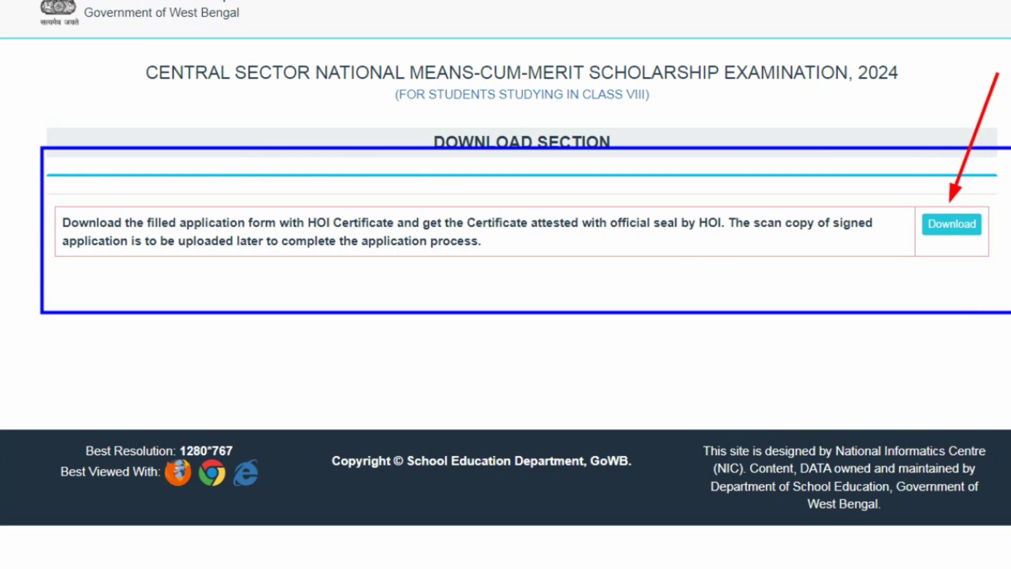
Outline the form's signing area, both signature lines and the Date line in blue, and point a red arrow at the Head Master's signature line.
mouse_move(12, 64)
left_mouse_down()
mouse_move(835, 394)
mouse_move(1009, 407)
left_mouse_up()
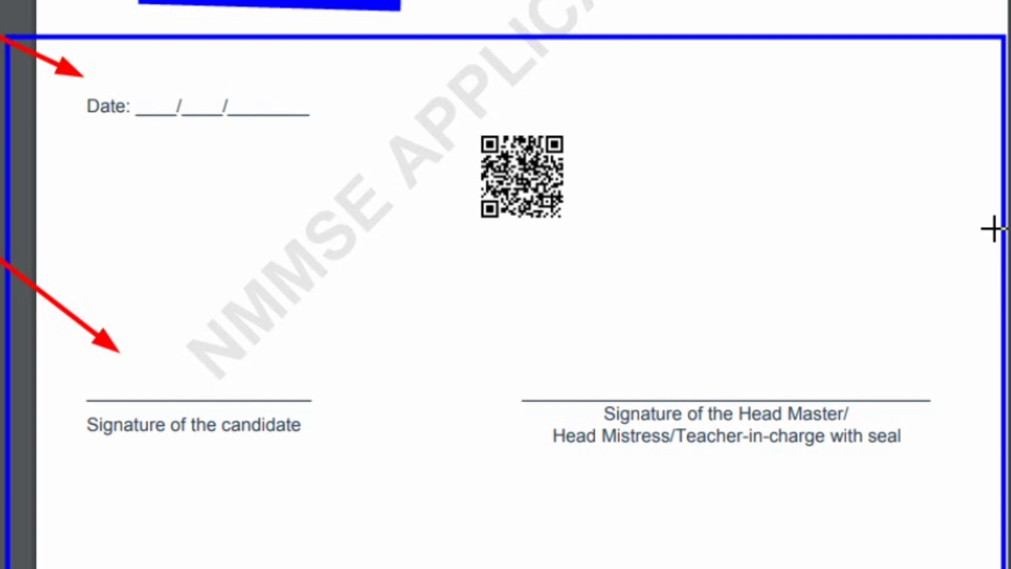
left_click_drag(1003, 199, 856, 337)
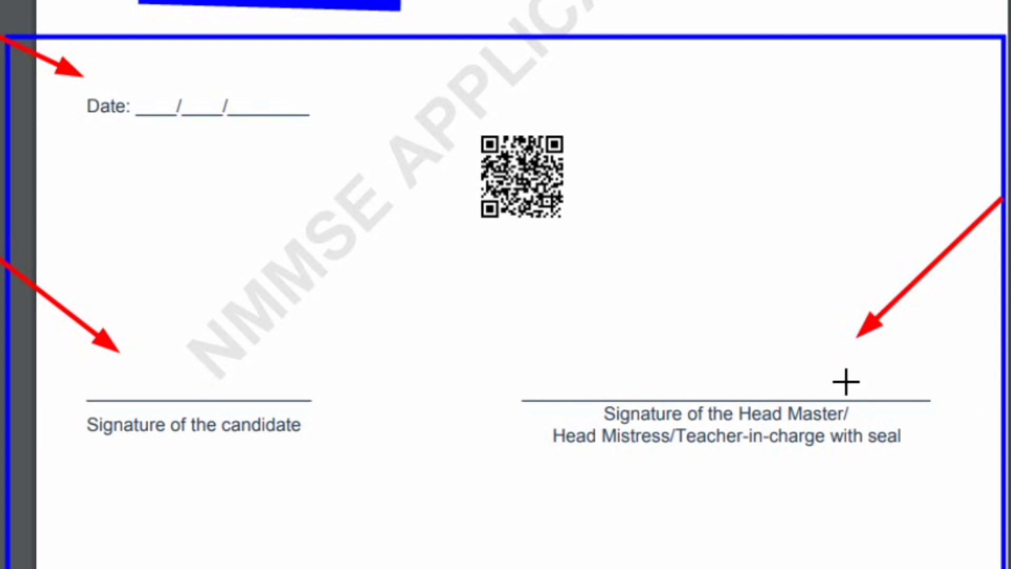
left_click_drag(482, 368, 964, 492)
mouse_move(34, 366)
left_mouse_down()
mouse_move(219, 444)
mouse_move(365, 482)
left_mouse_up()
mouse_move(45, 69)
left_mouse_down()
mouse_move(253, 151)
mouse_move(368, 175)
left_mouse_up()
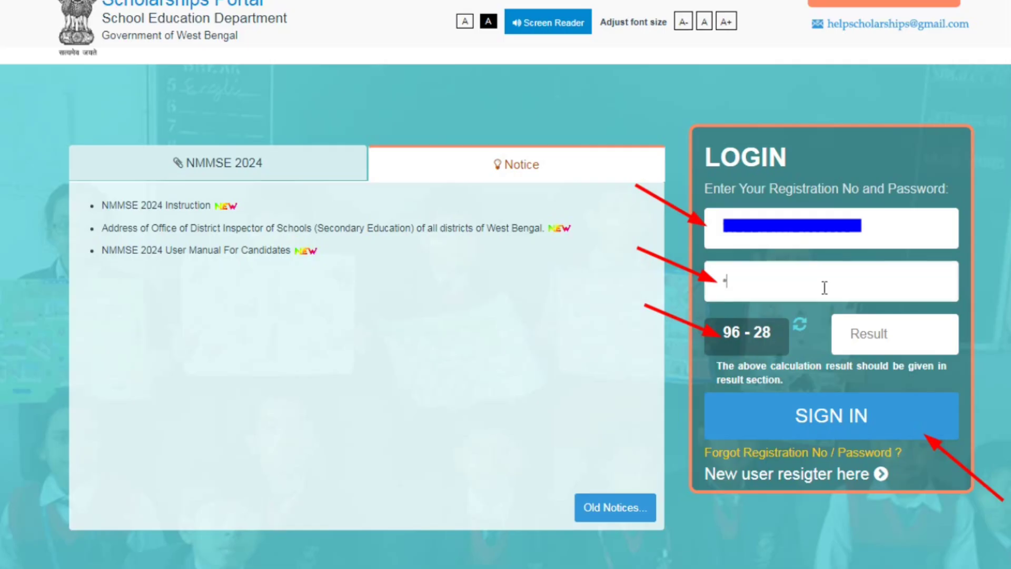
Enter the account password in the login form and go to the calculation Result field.
left_click(824, 287)
type("•••••••")
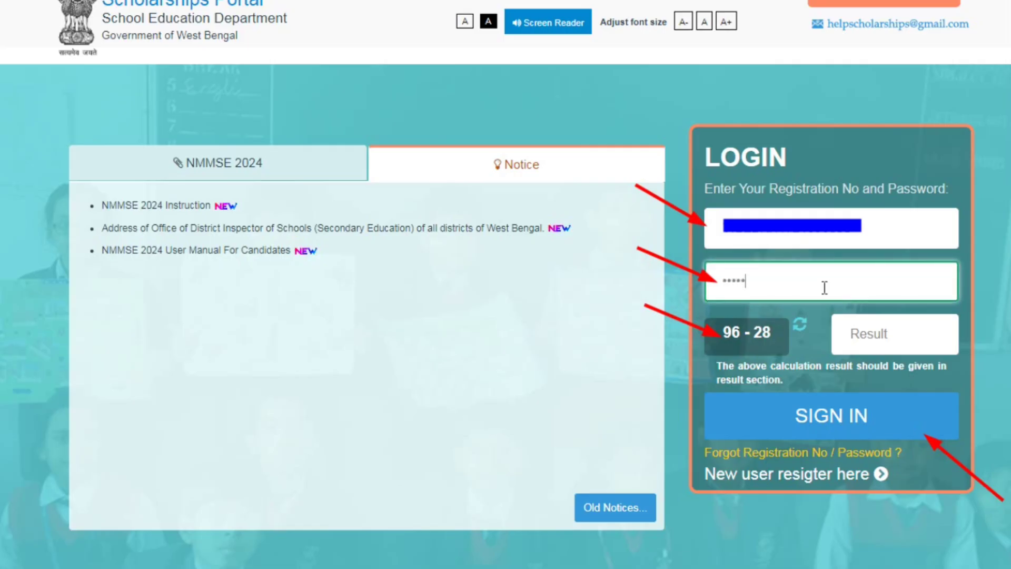
type("•••")
left_click(868, 334)
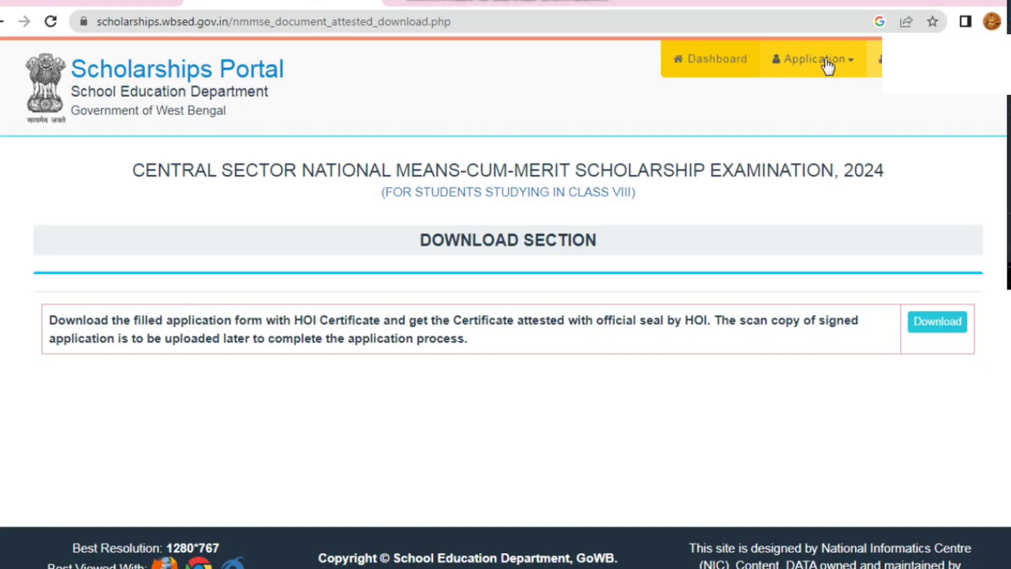
Open the application's Upload page and outline its Uploading Section in blue.
left_click(825, 66)
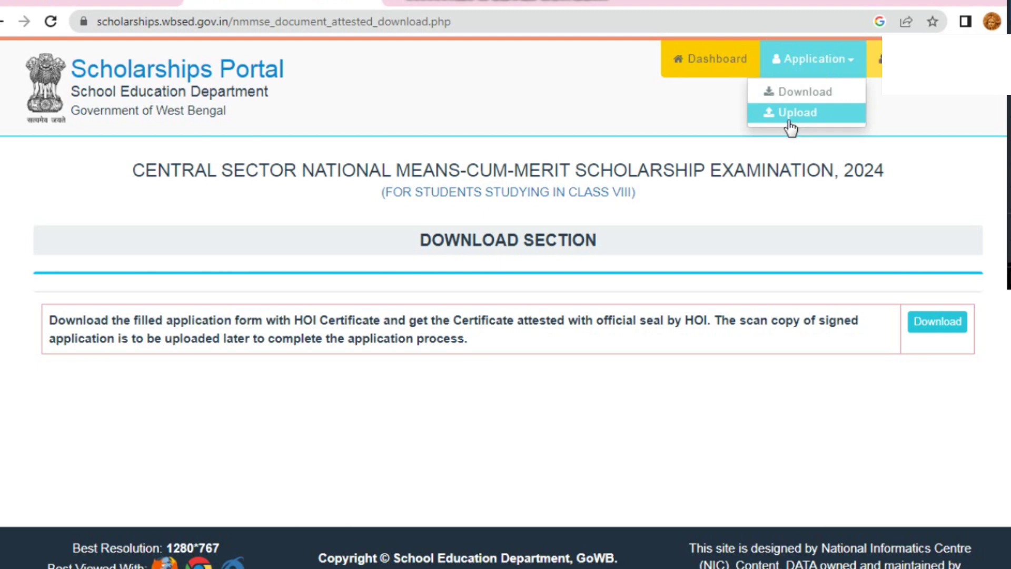
left_click(788, 123)
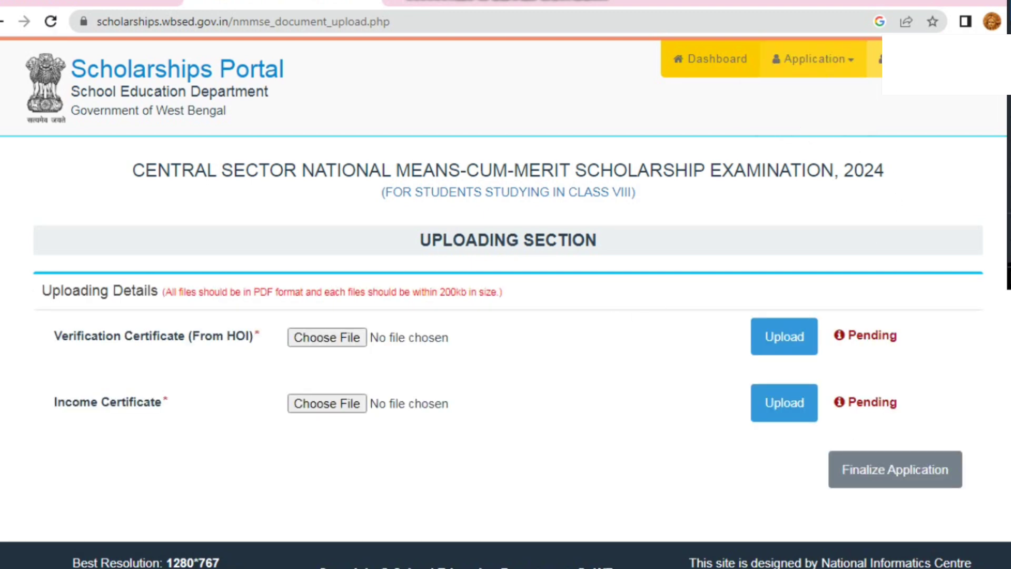
mouse_move(5, 198)
left_mouse_down()
mouse_move(957, 499)
mouse_move(1000, 526)
left_mouse_up()
Mark the Verification Certificate and Income Certificate rows and the income certificate's Upload option with red arrows.
left_click_drag(1, 274, 47, 332)
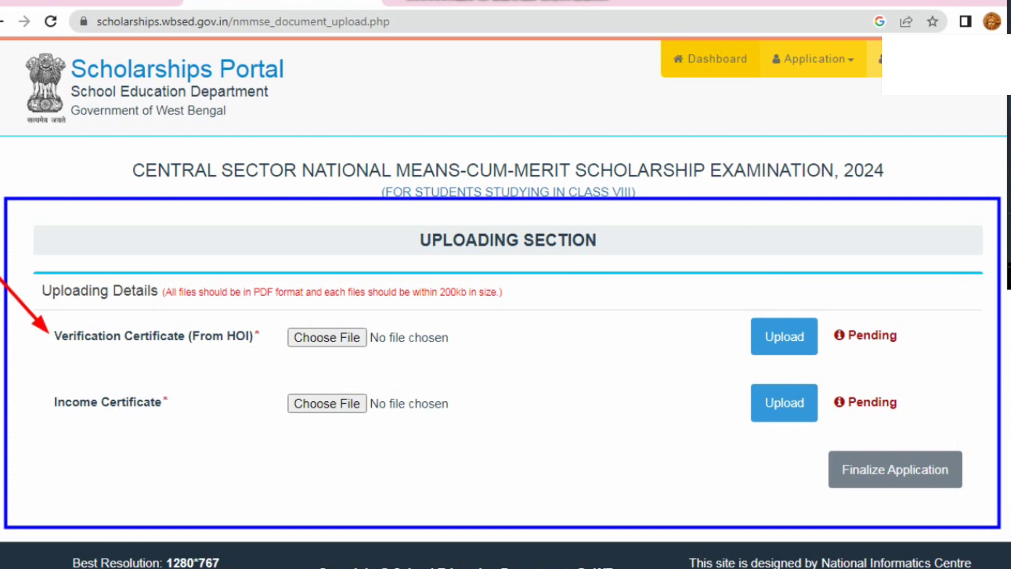
left_click_drag(1, 370, 90, 407)
left_click_drag(778, 473, 764, 431)
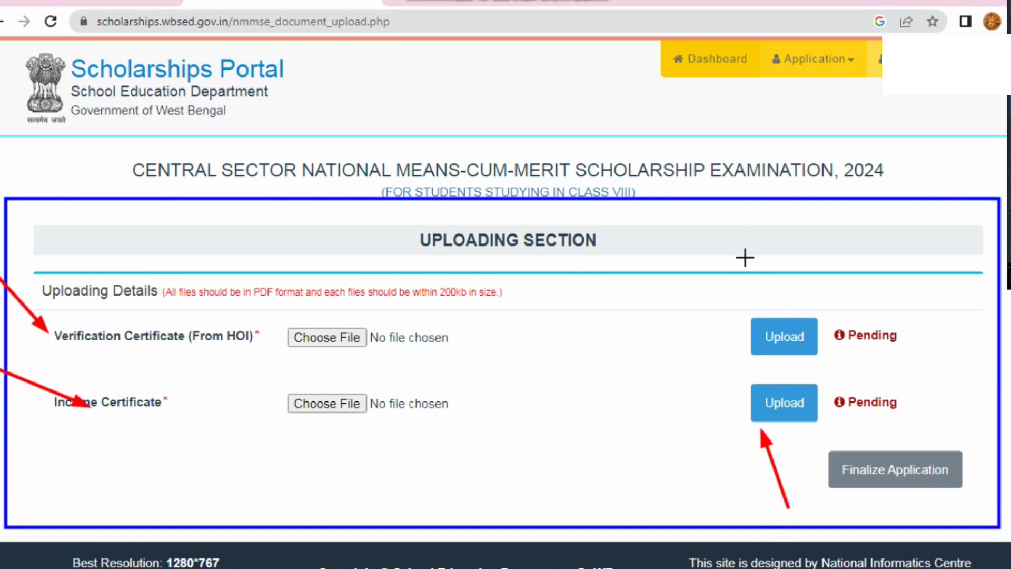
Point red arrows at the Verification Certificate's Upload option, the Finalize Application option and the examination title.
left_click_drag(744, 254, 768, 311)
left_click_drag(968, 567, 919, 499)
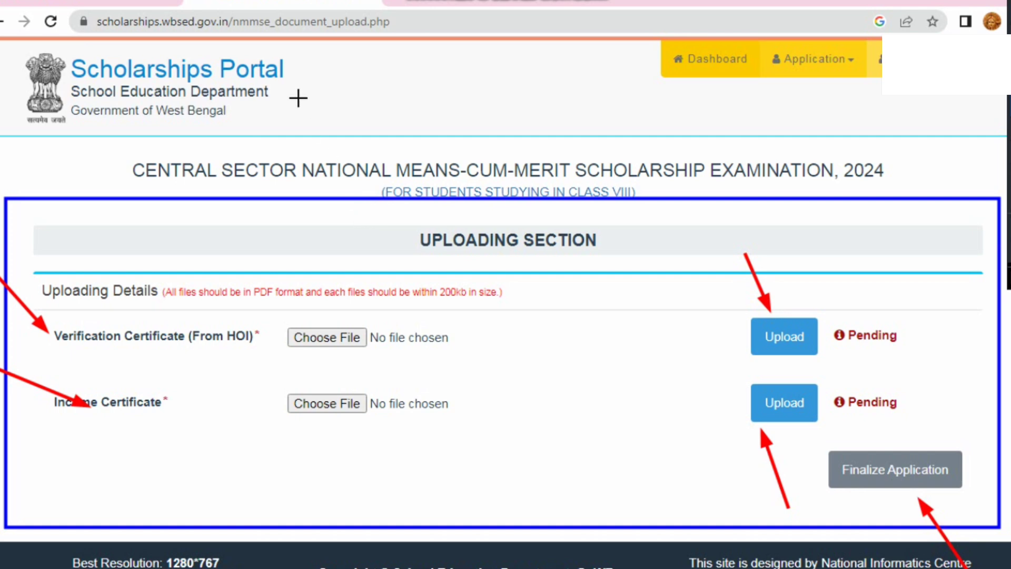
left_click_drag(301, 100, 425, 176)
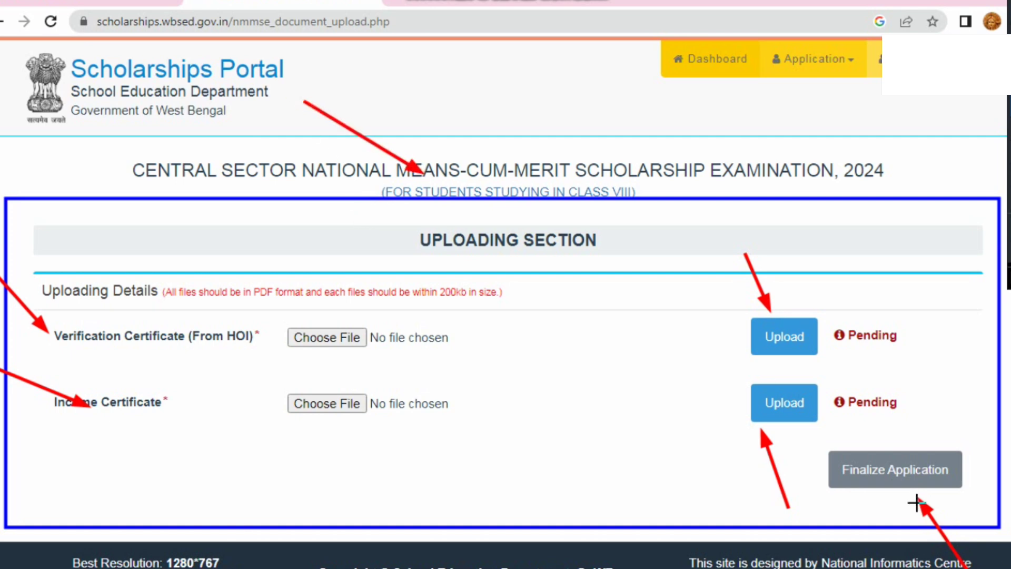
left_click_drag(279, 321, 316, 337)
left_click_drag(267, 375, 305, 391)
left_click_drag(279, 321, 314, 336)
left_click_drag(268, 375, 305, 391)
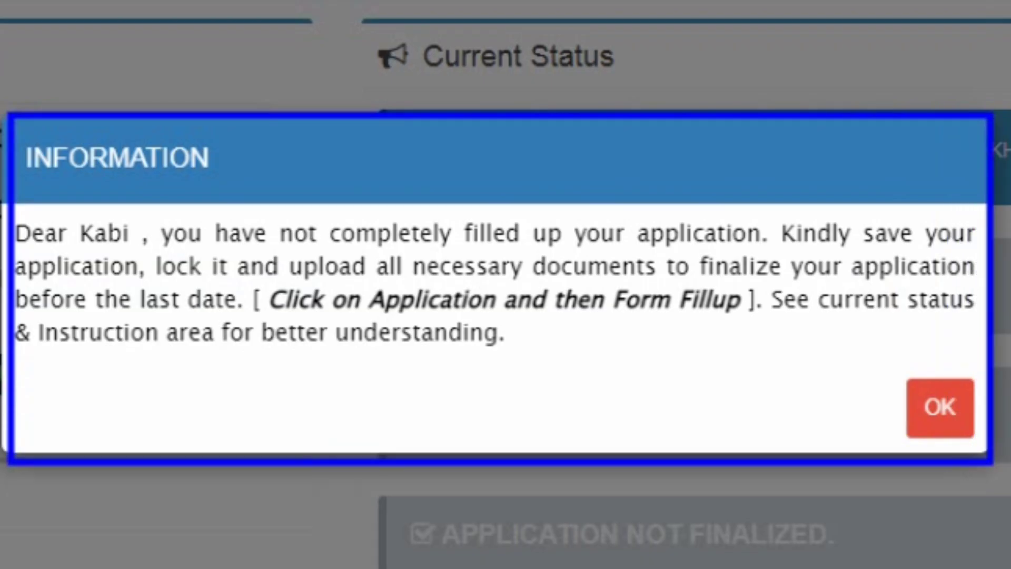
Point red arrows at the Information message's text and its OK option, and leave the annotation view.
left_click_drag(891, 2, 796, 208)
left_click_drag(1008, 464, 932, 422)
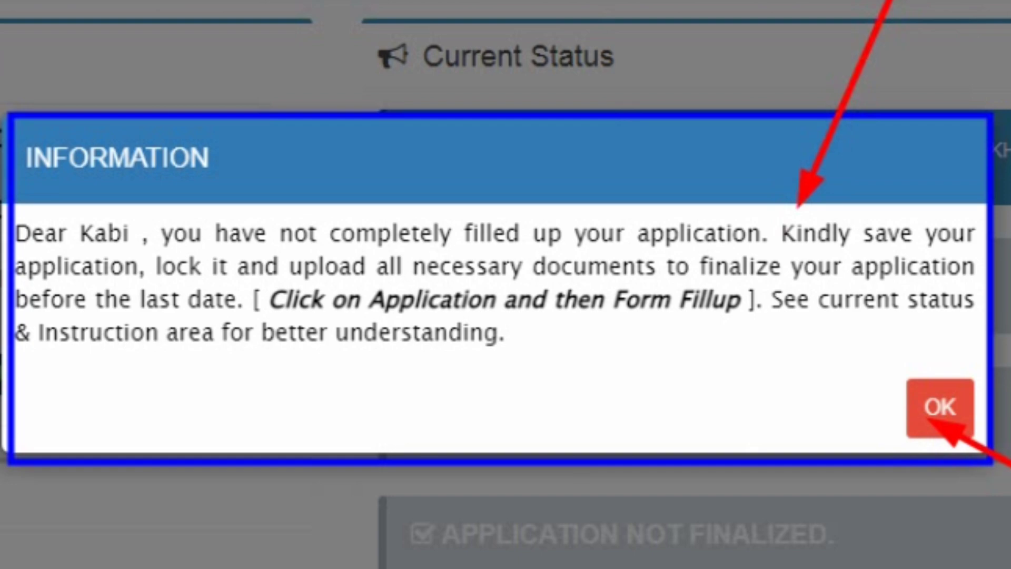
key("Escape")
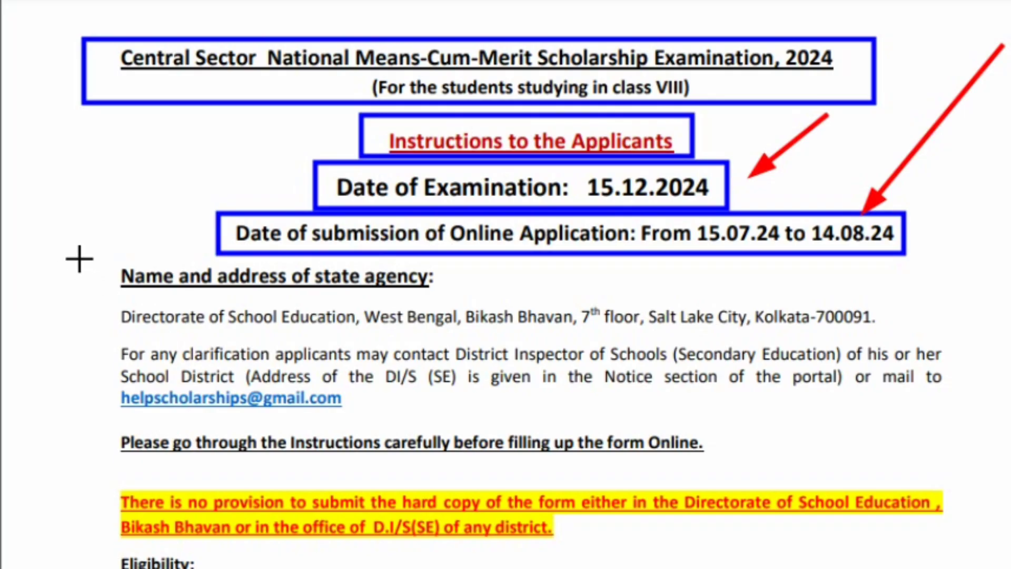
Outline the instructions from the state agency heading down in blue, and mark the clarification paragraph, hard-copy notice and Eligibility heading with red arrows.
mouse_move(72, 258)
left_mouse_down()
mouse_move(232, 369)
mouse_move(666, 566)
mouse_move(1002, 566)
left_mouse_up()
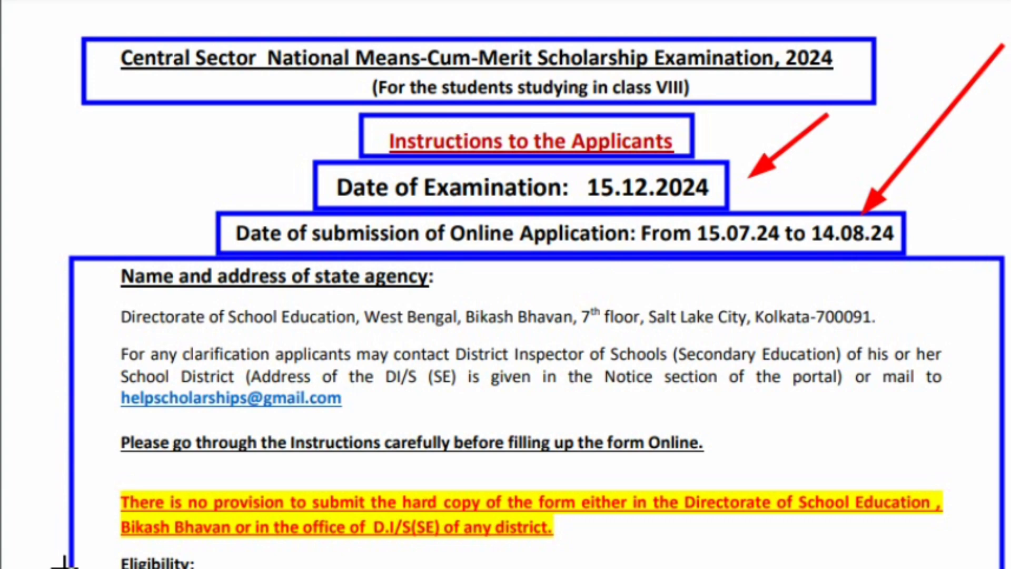
left_click_drag(6, 282, 84, 345)
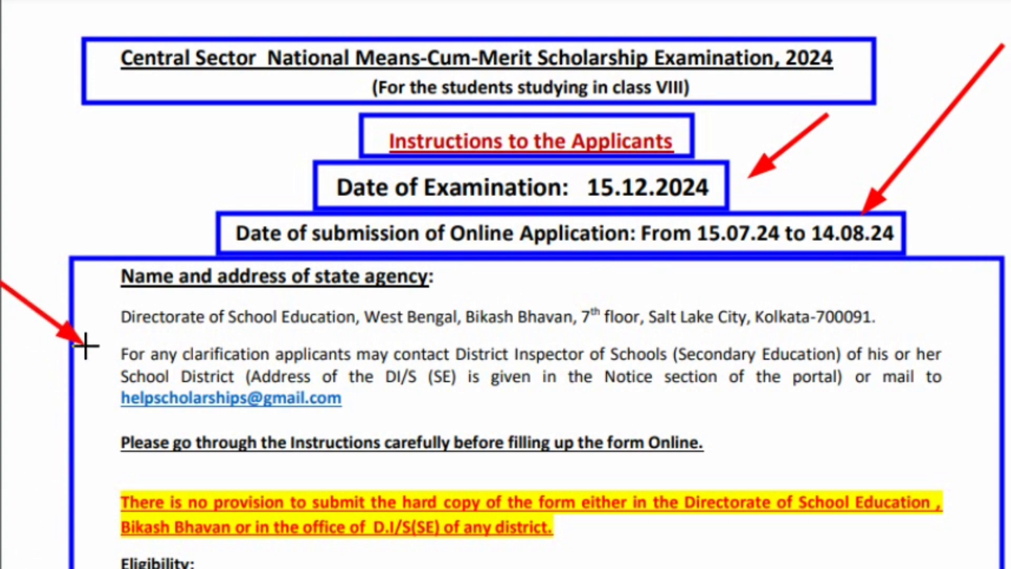
left_click_drag(1, 433, 90, 483)
mouse_move(1, 548)
left_mouse_down()
mouse_move(14, 568)
mouse_move(30, 568)
left_mouse_up()
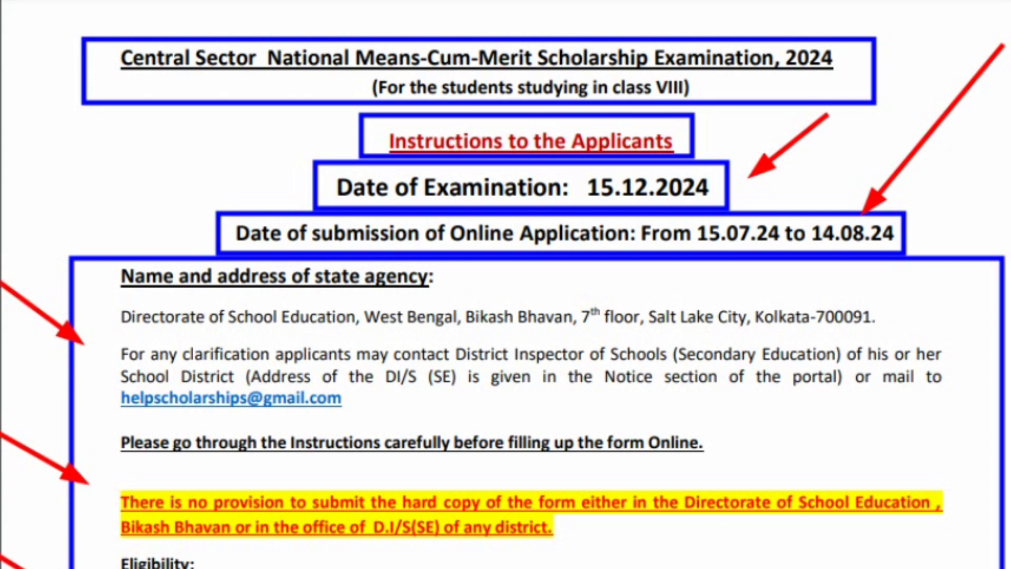